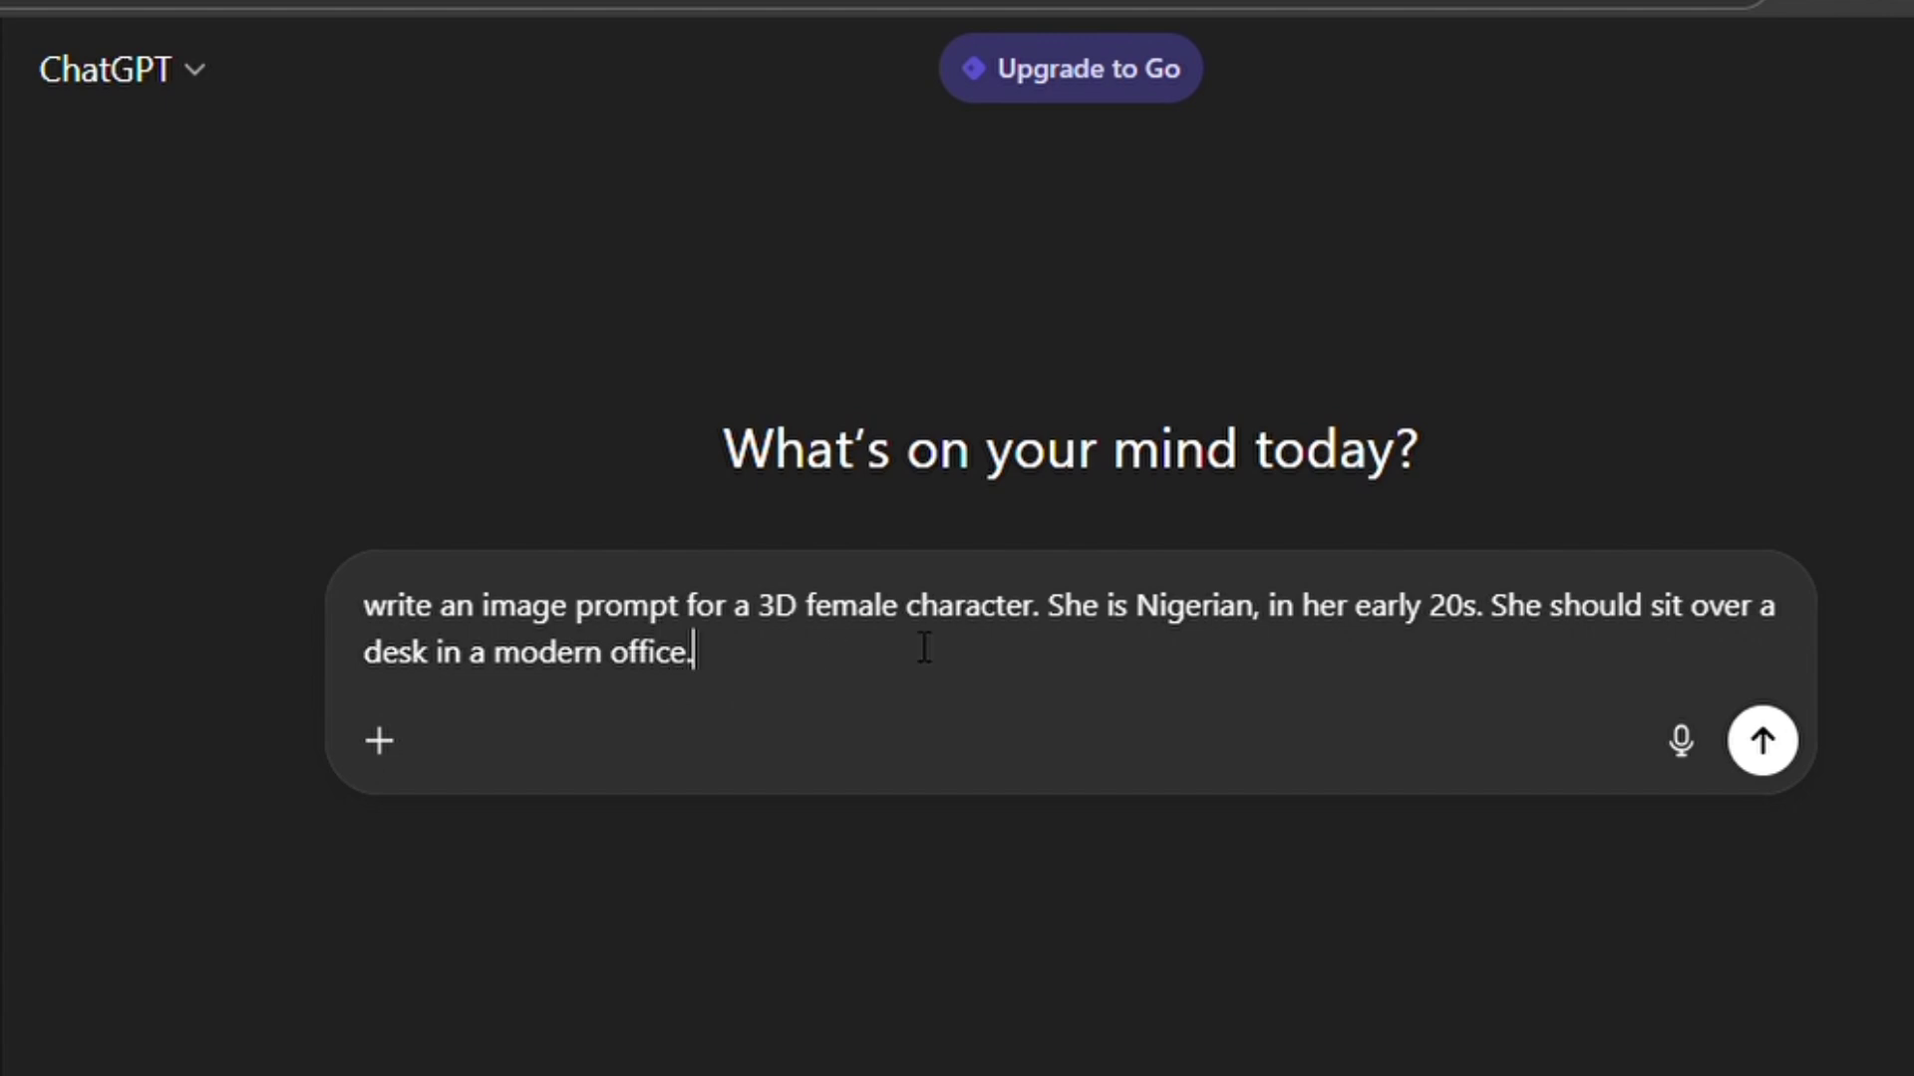
Step: Send the image-prompt request to ChatGPT and select the returned 3D Nigerian-woman office prompt
click(1781, 744)
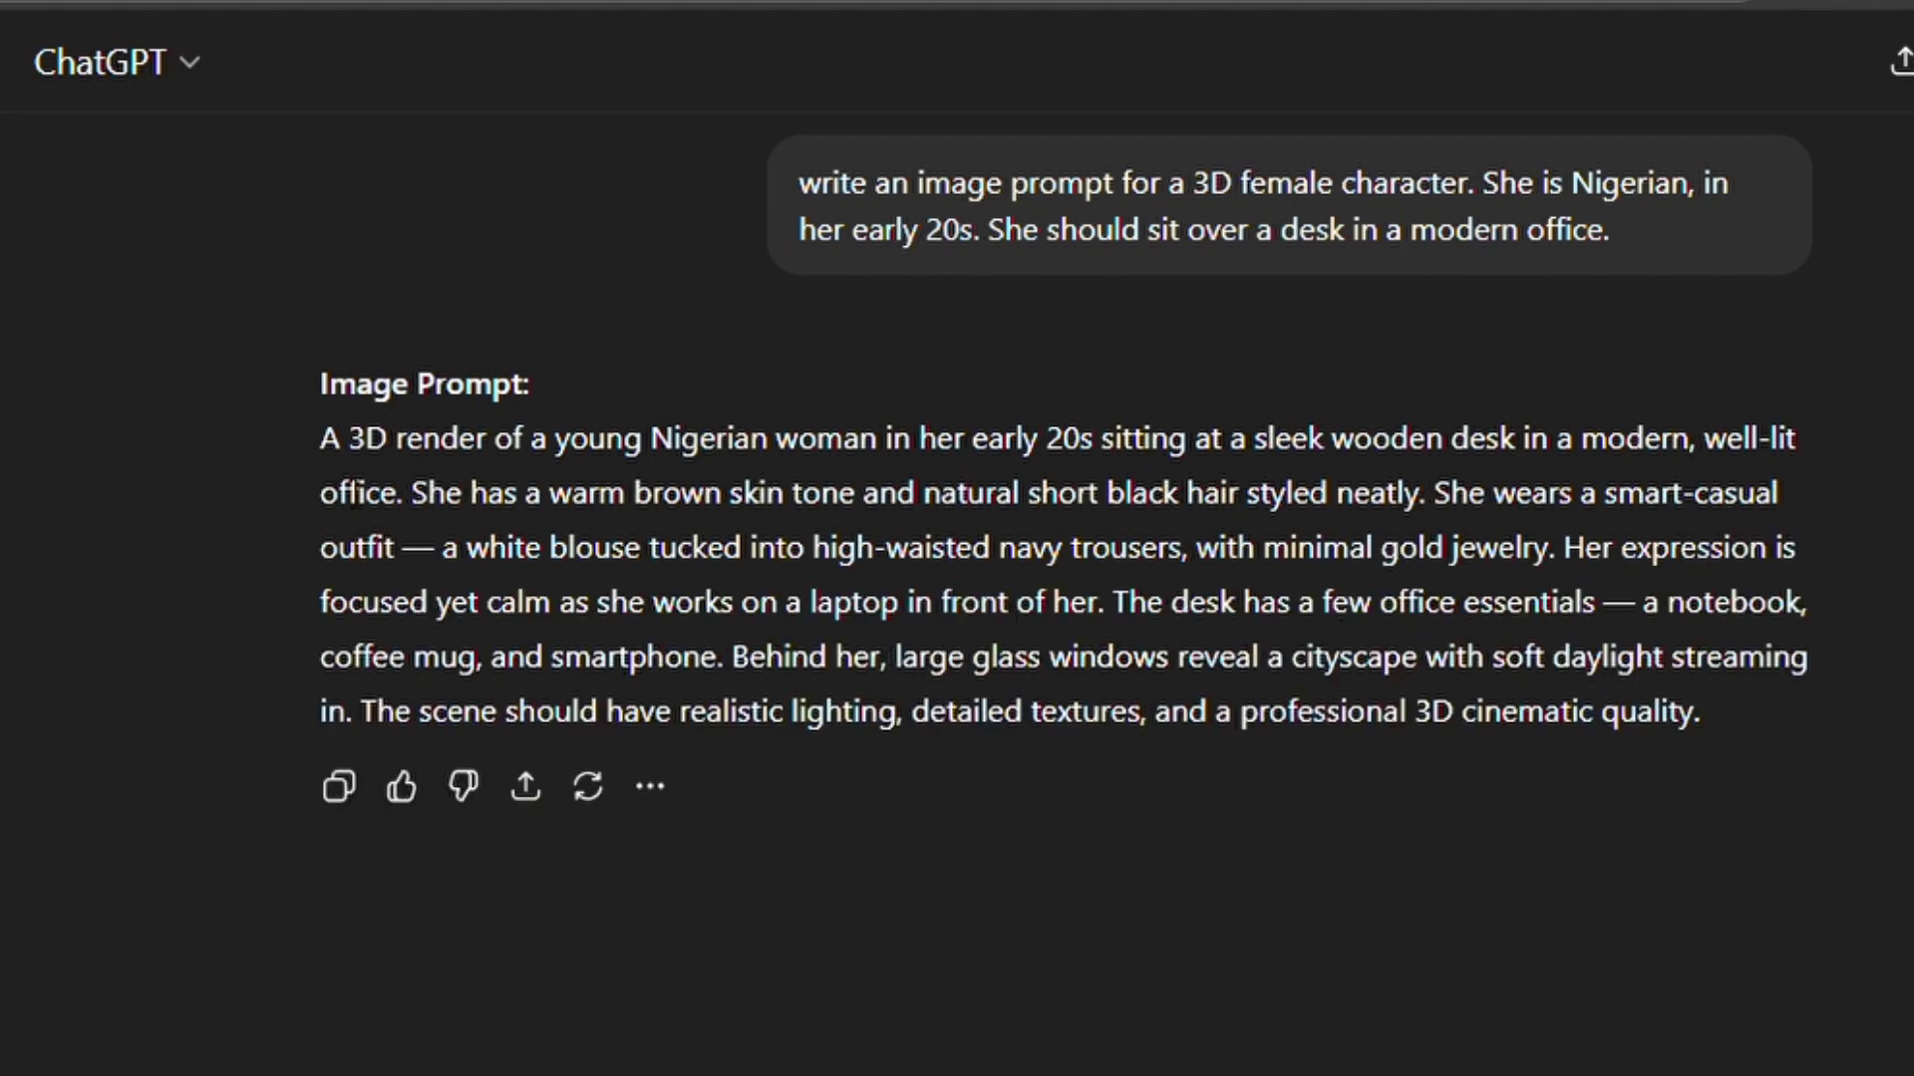
drag(334, 453, 1746, 732)
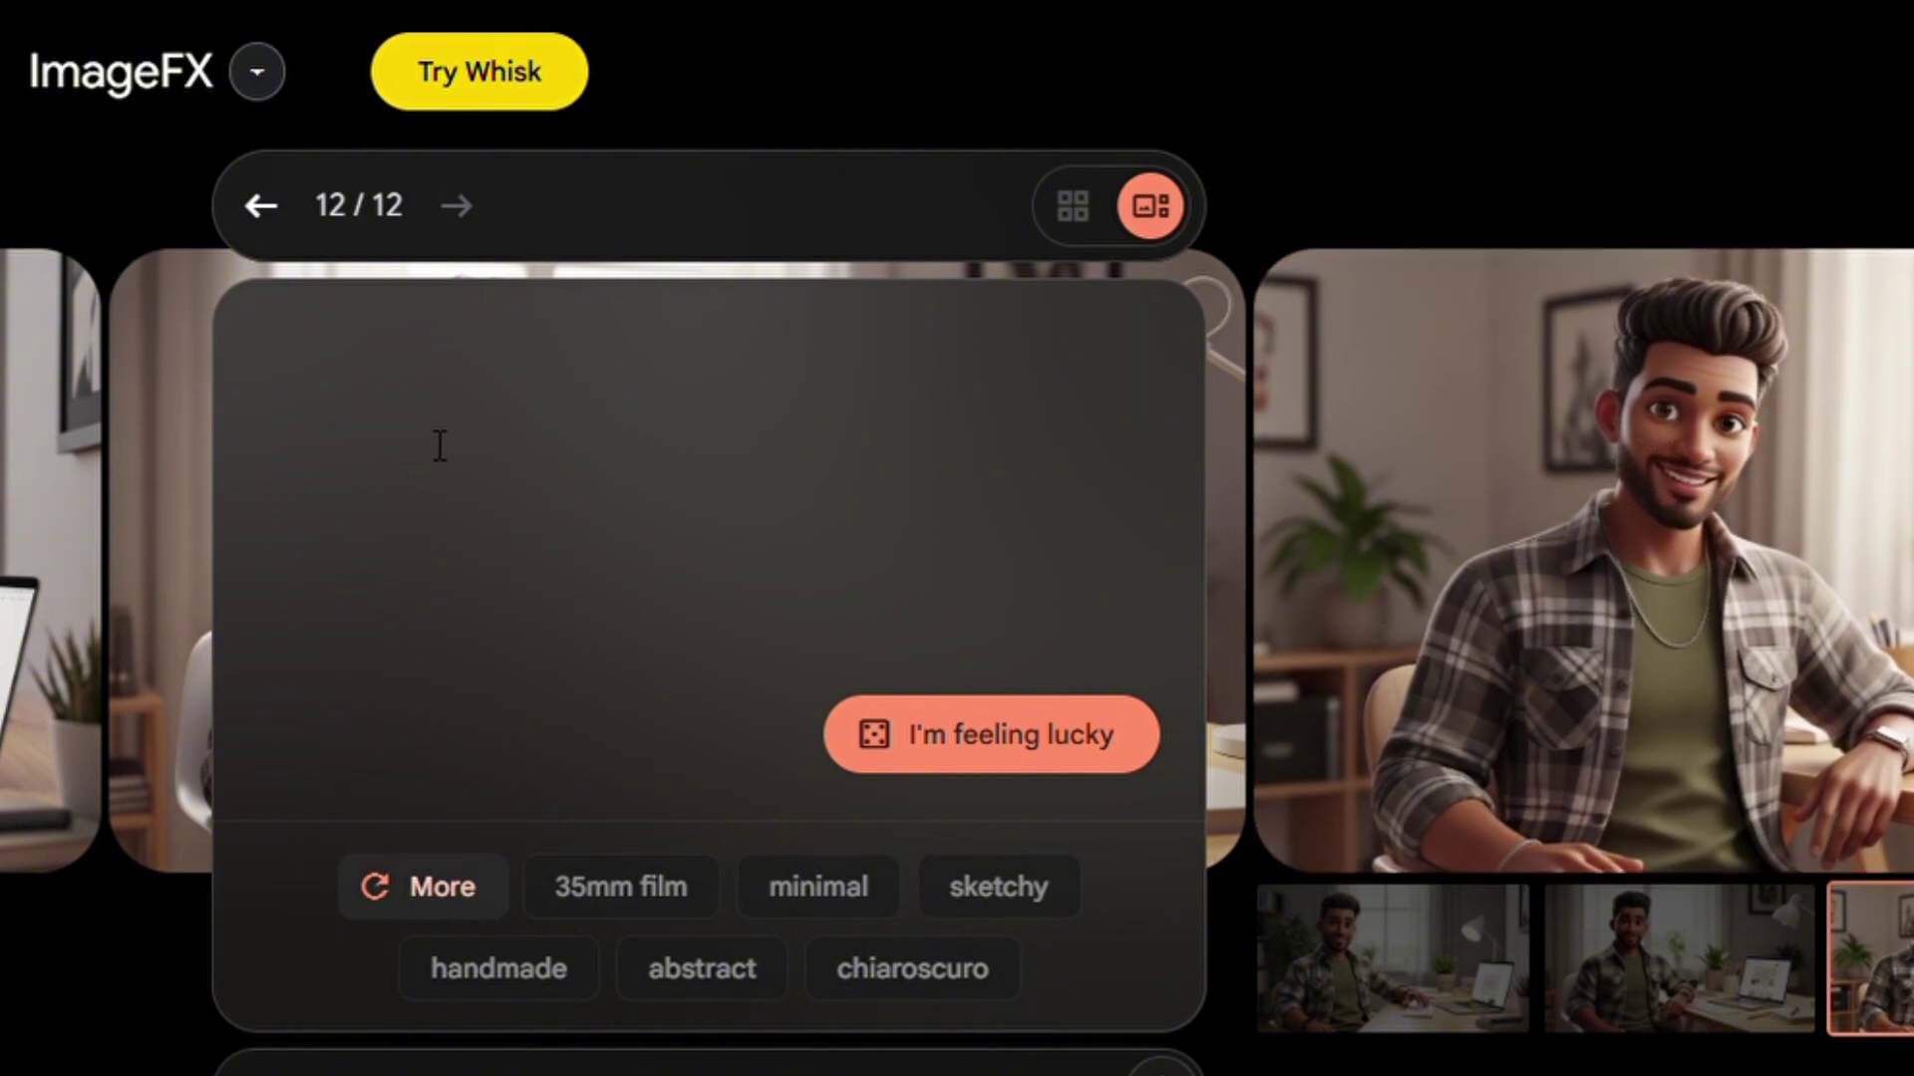
Step: Paste the Nigerian-woman office desk prompt into ImageFX and set aspect ratio to Landscape (16:9)
key(ctrl+v)
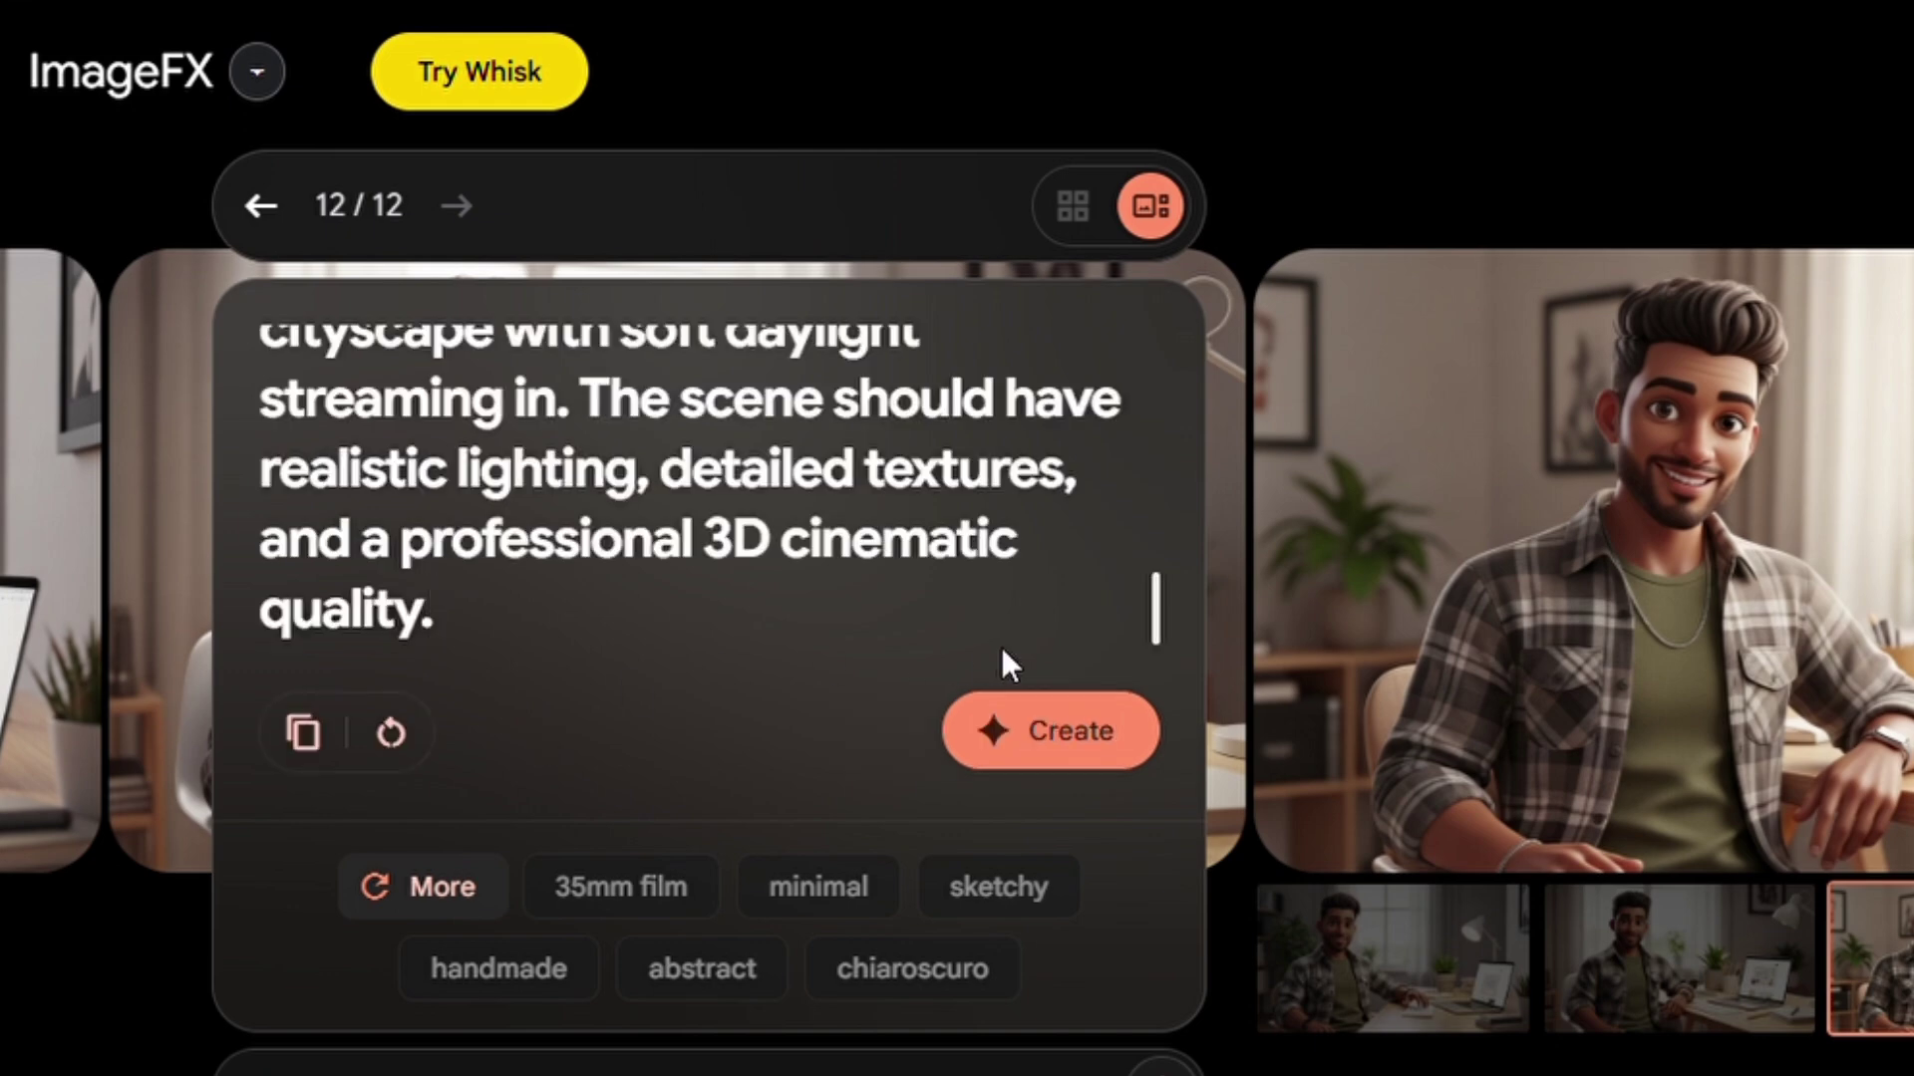
scroll(1162, 1030, down, 2)
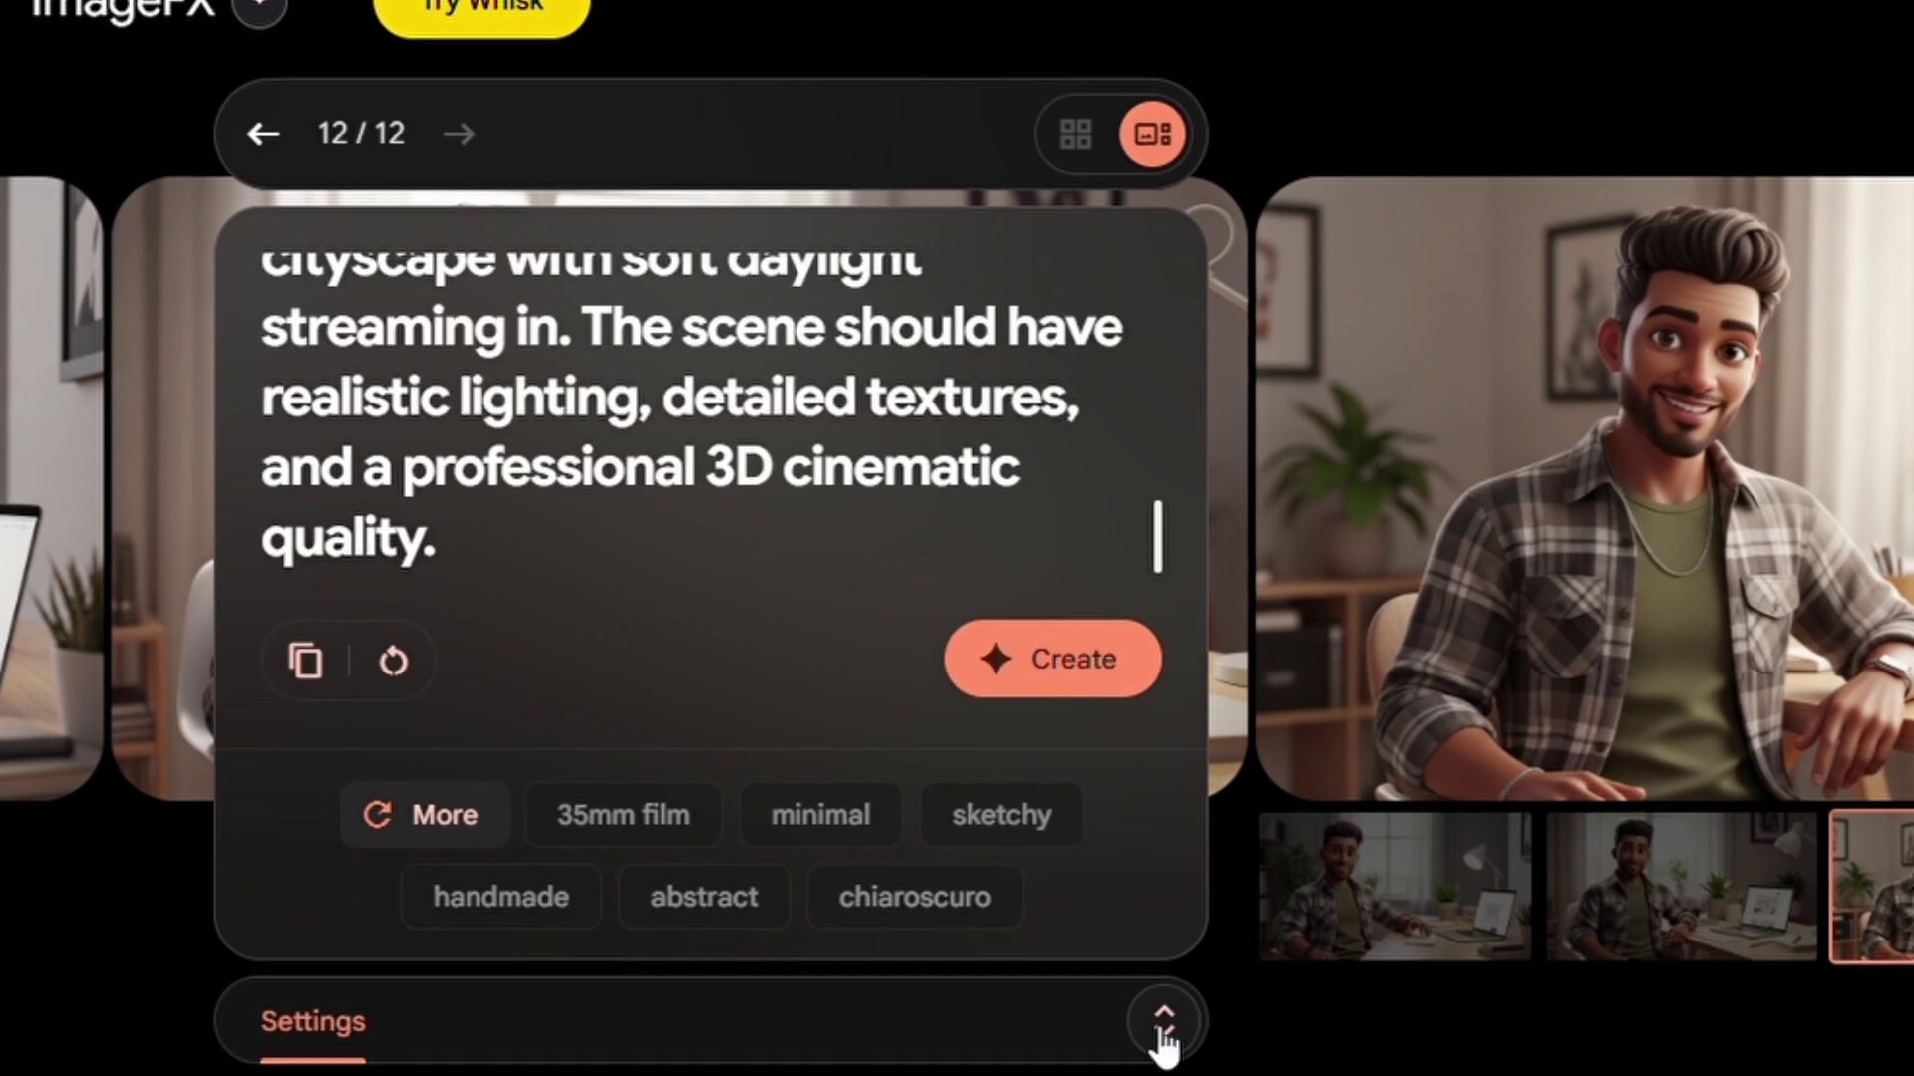
click(1166, 987)
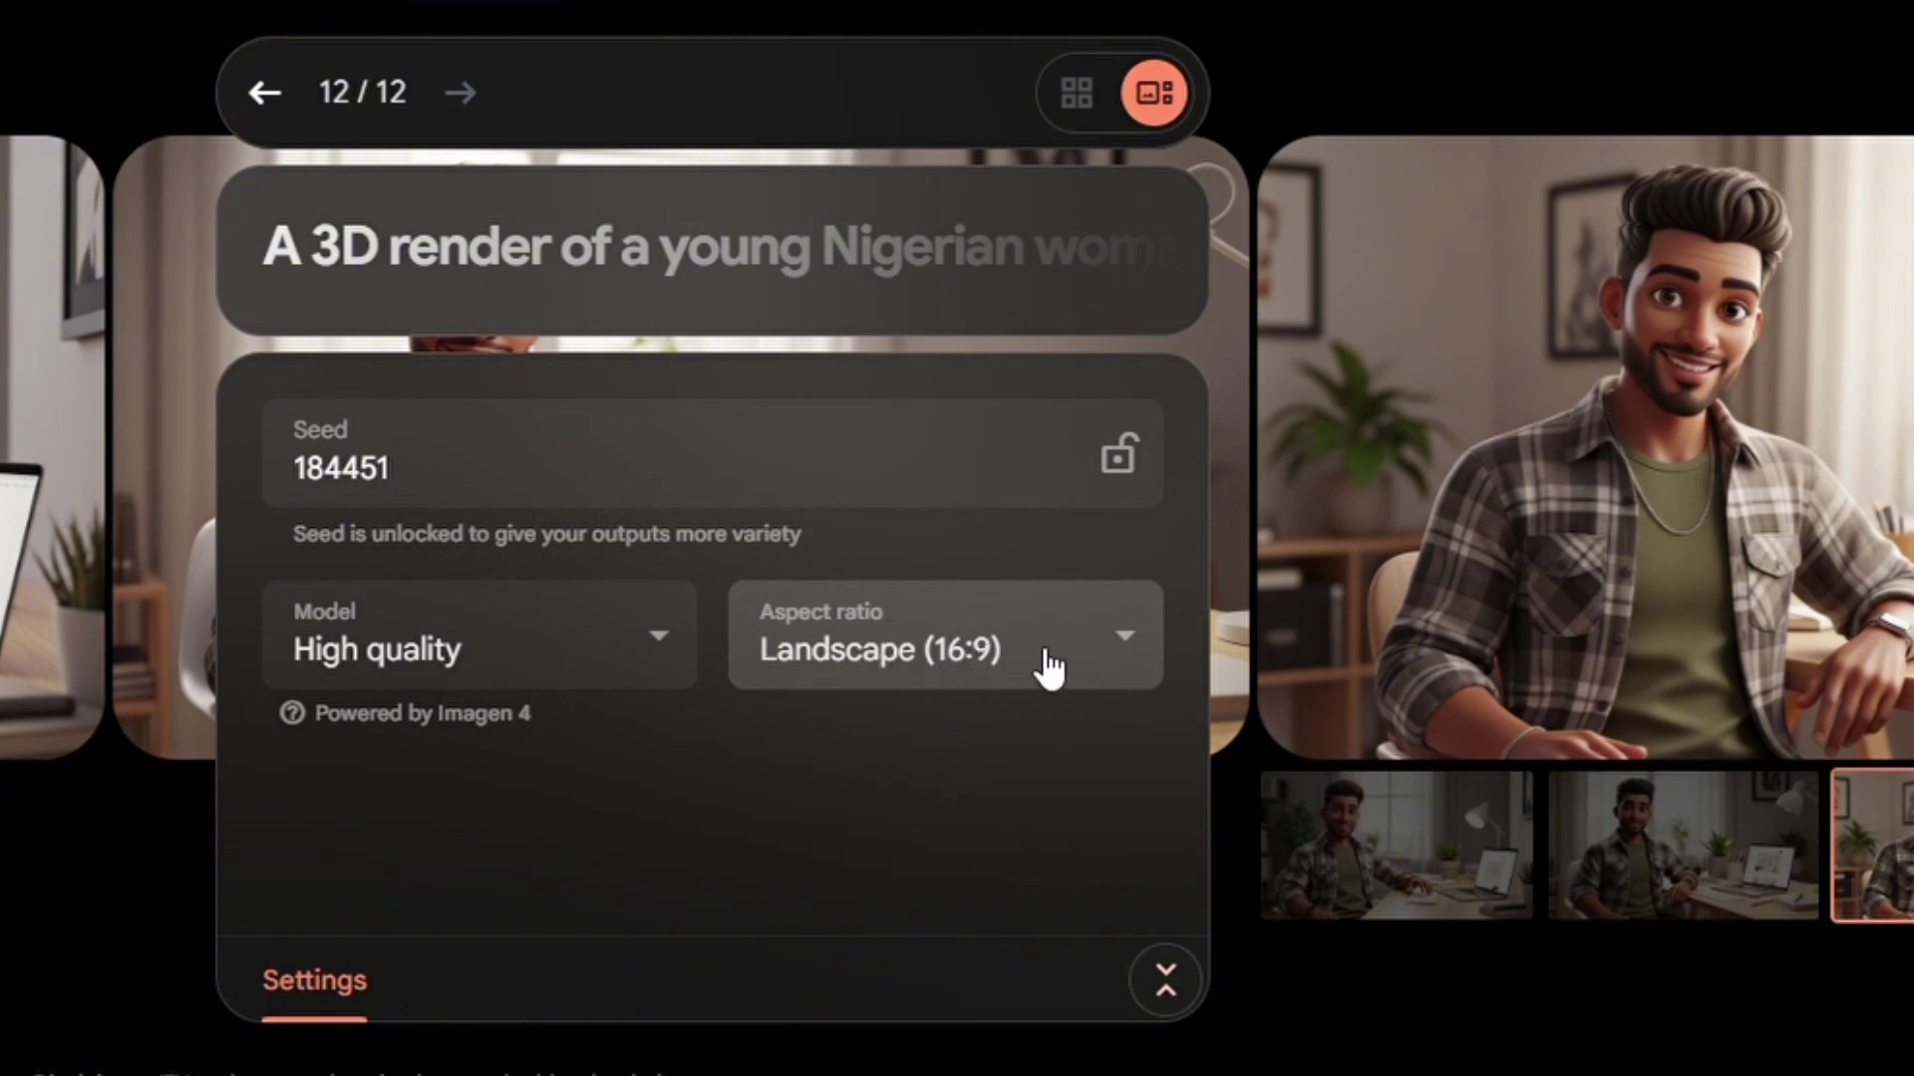
click(1143, 655)
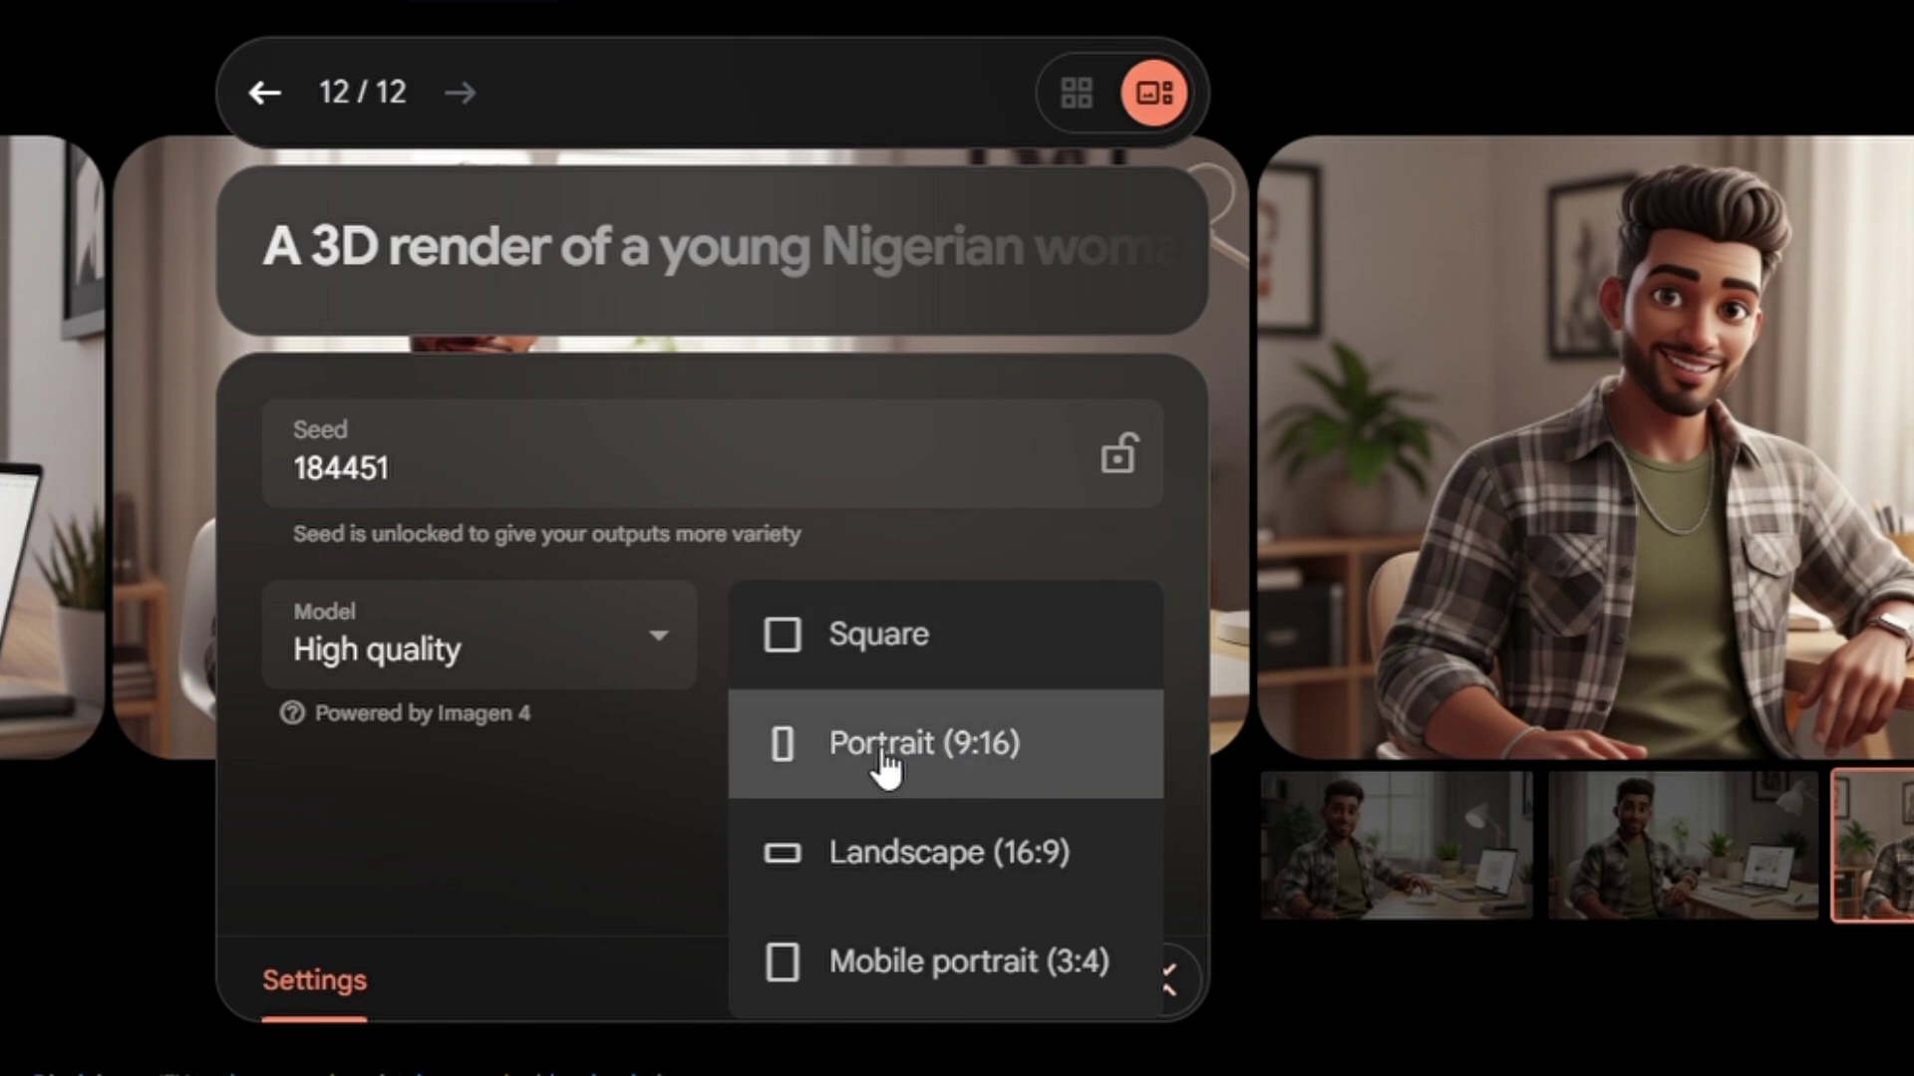
click(940, 863)
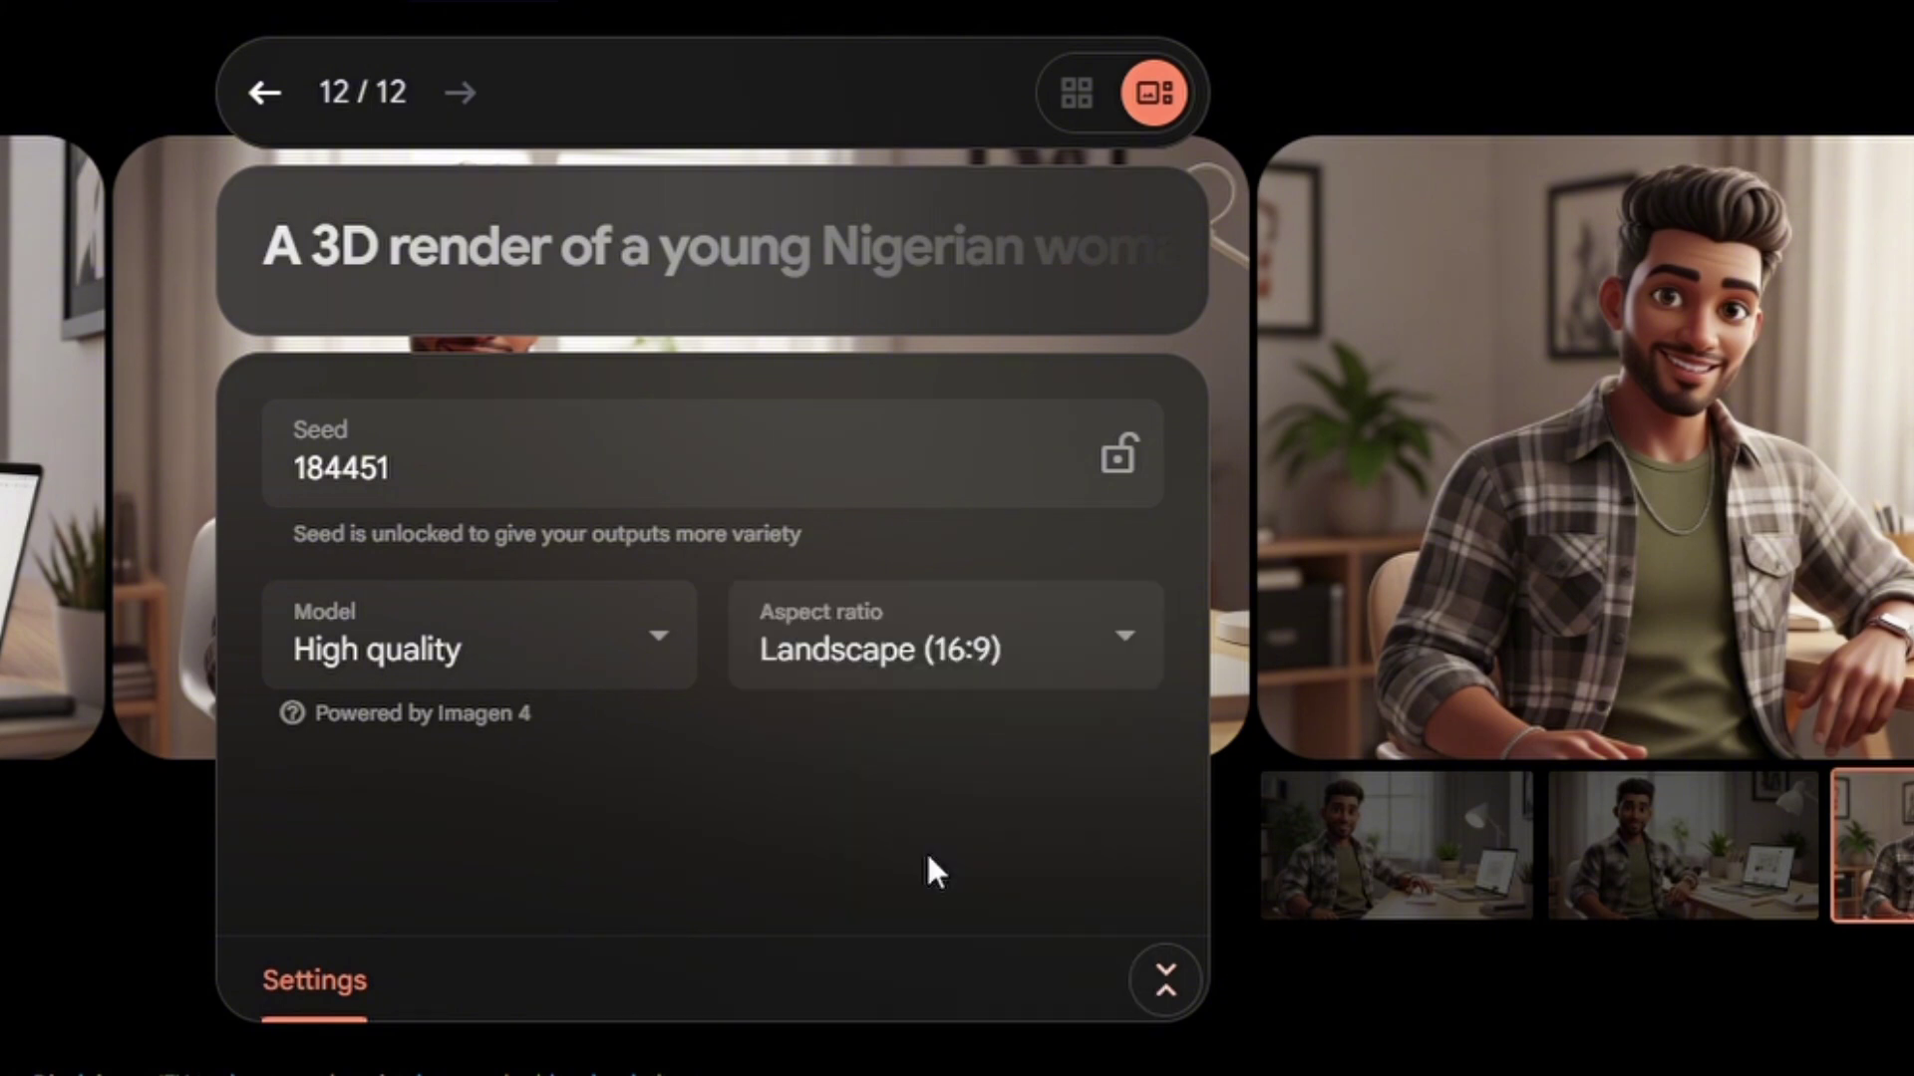
click(1168, 981)
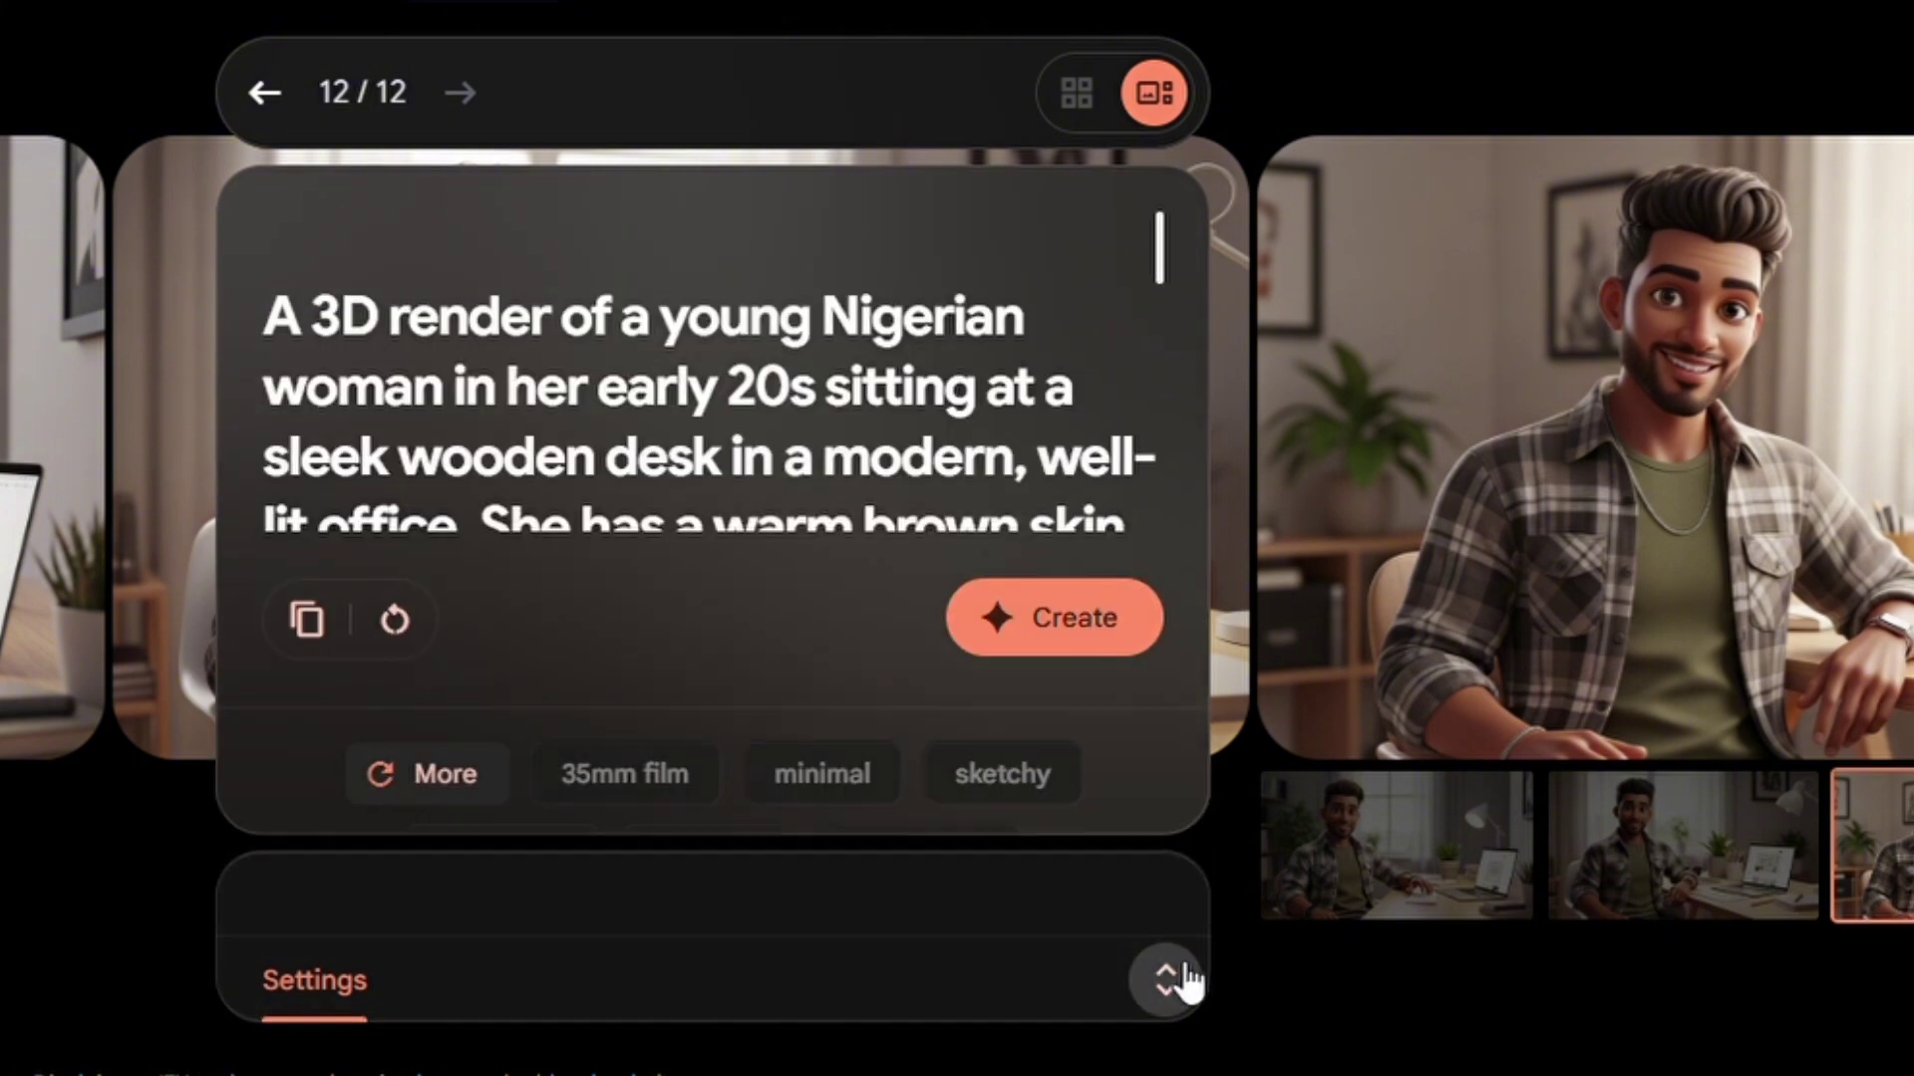
Step: Create images from the prompt, browse the results, and download the first image
click(1074, 631)
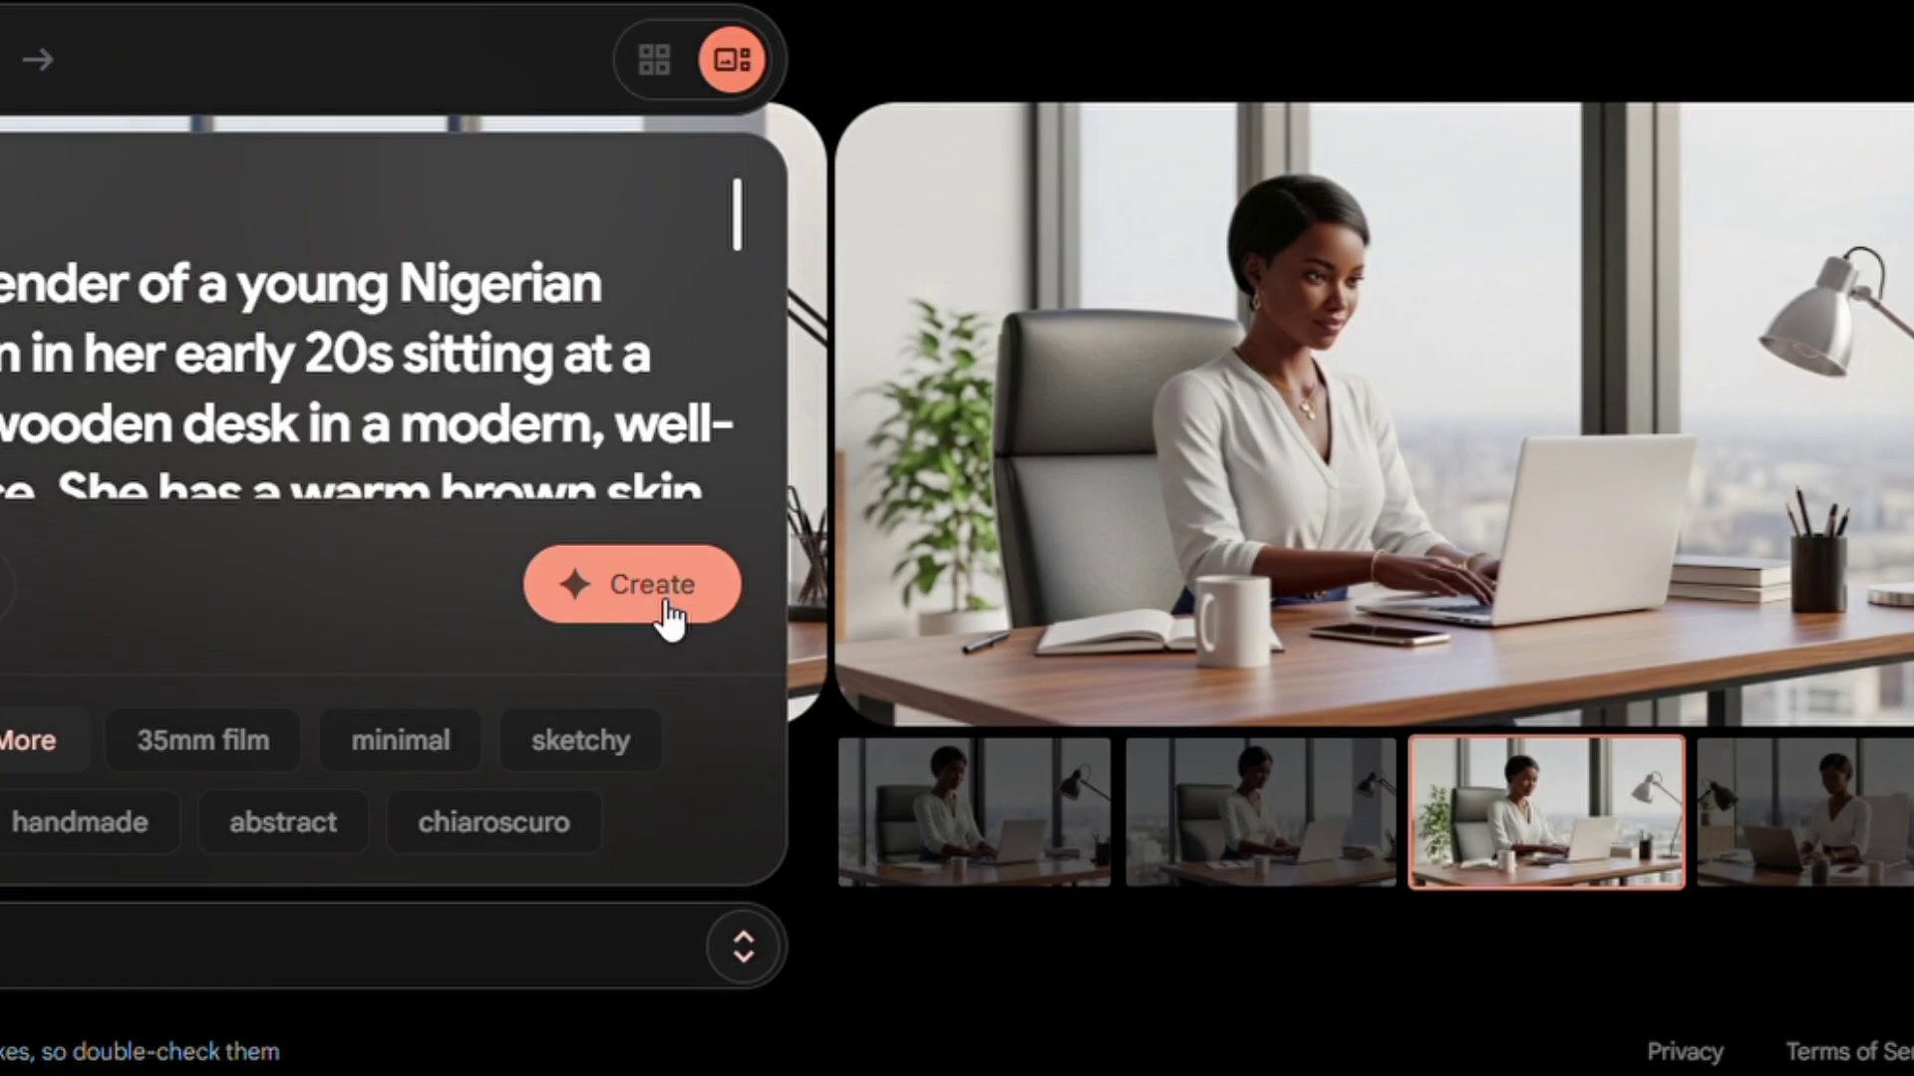
key(Right)
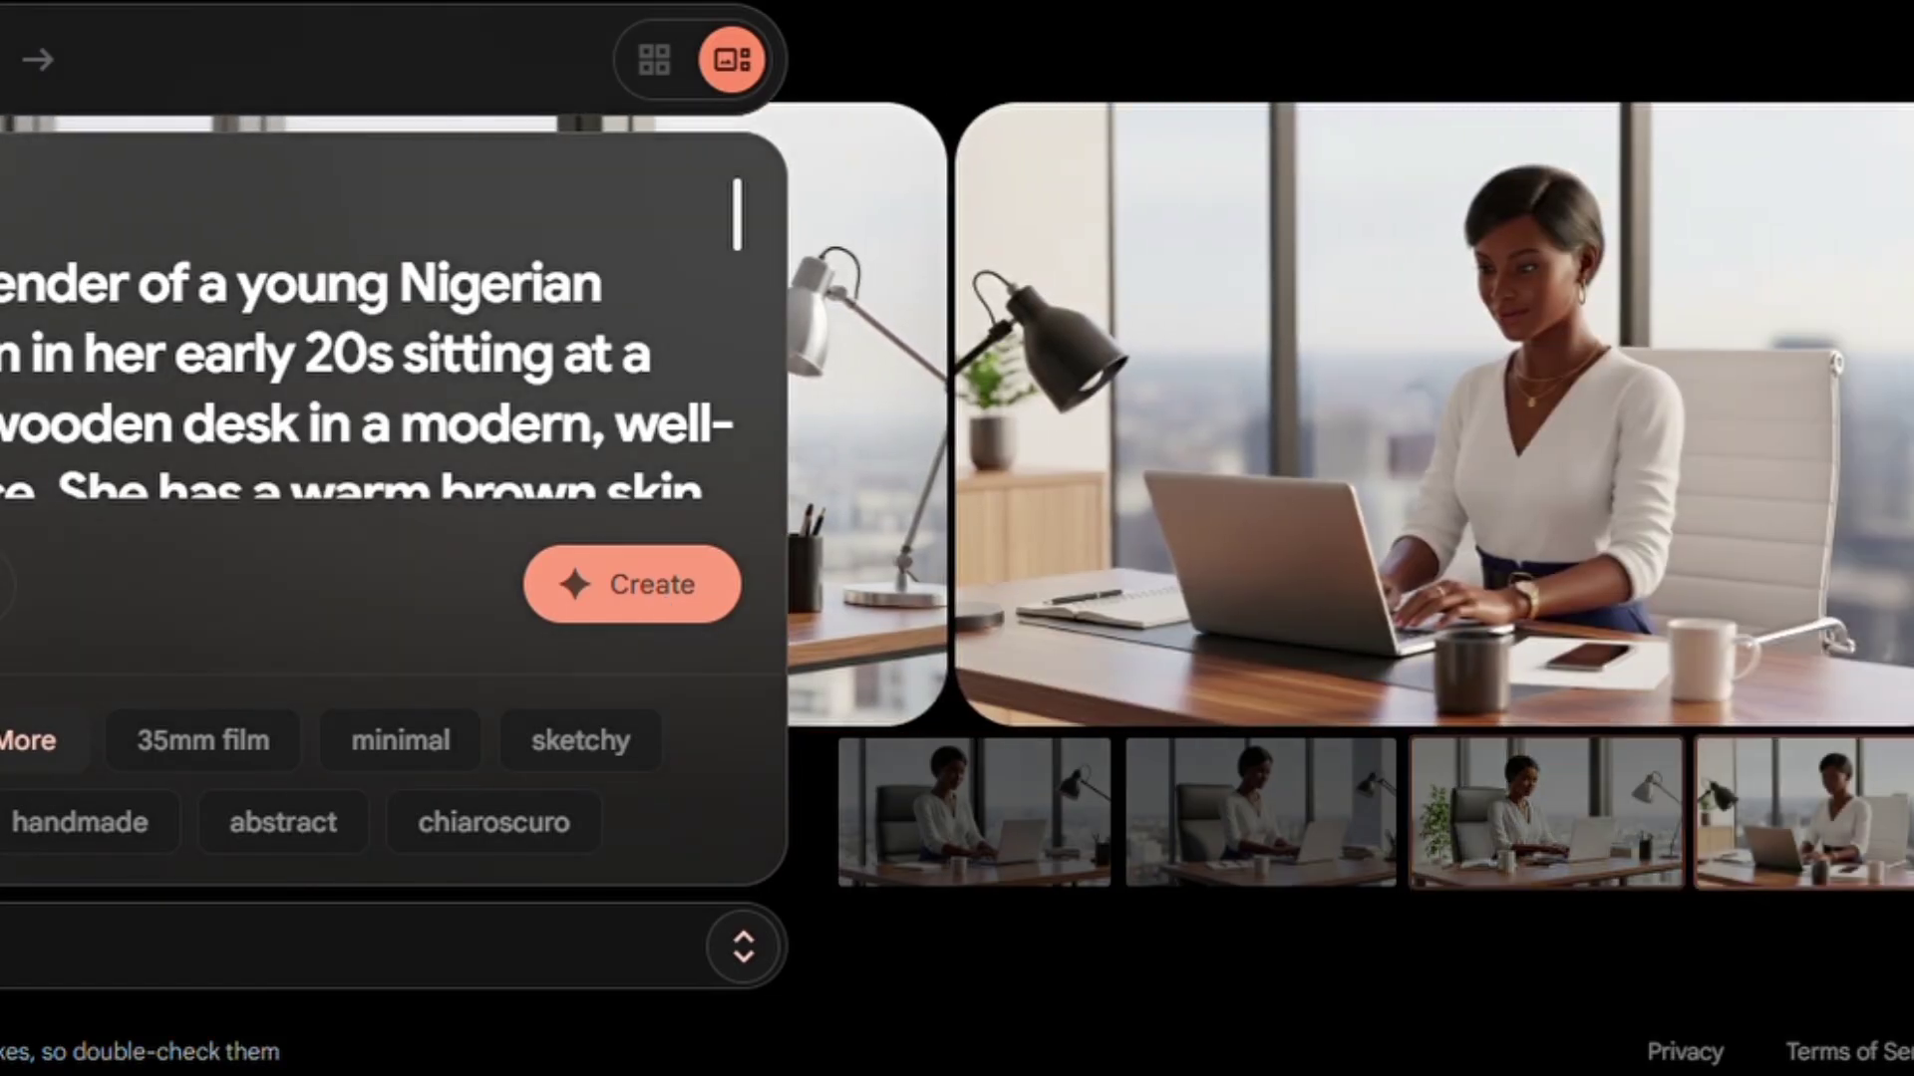
key(Left)
key(Left)
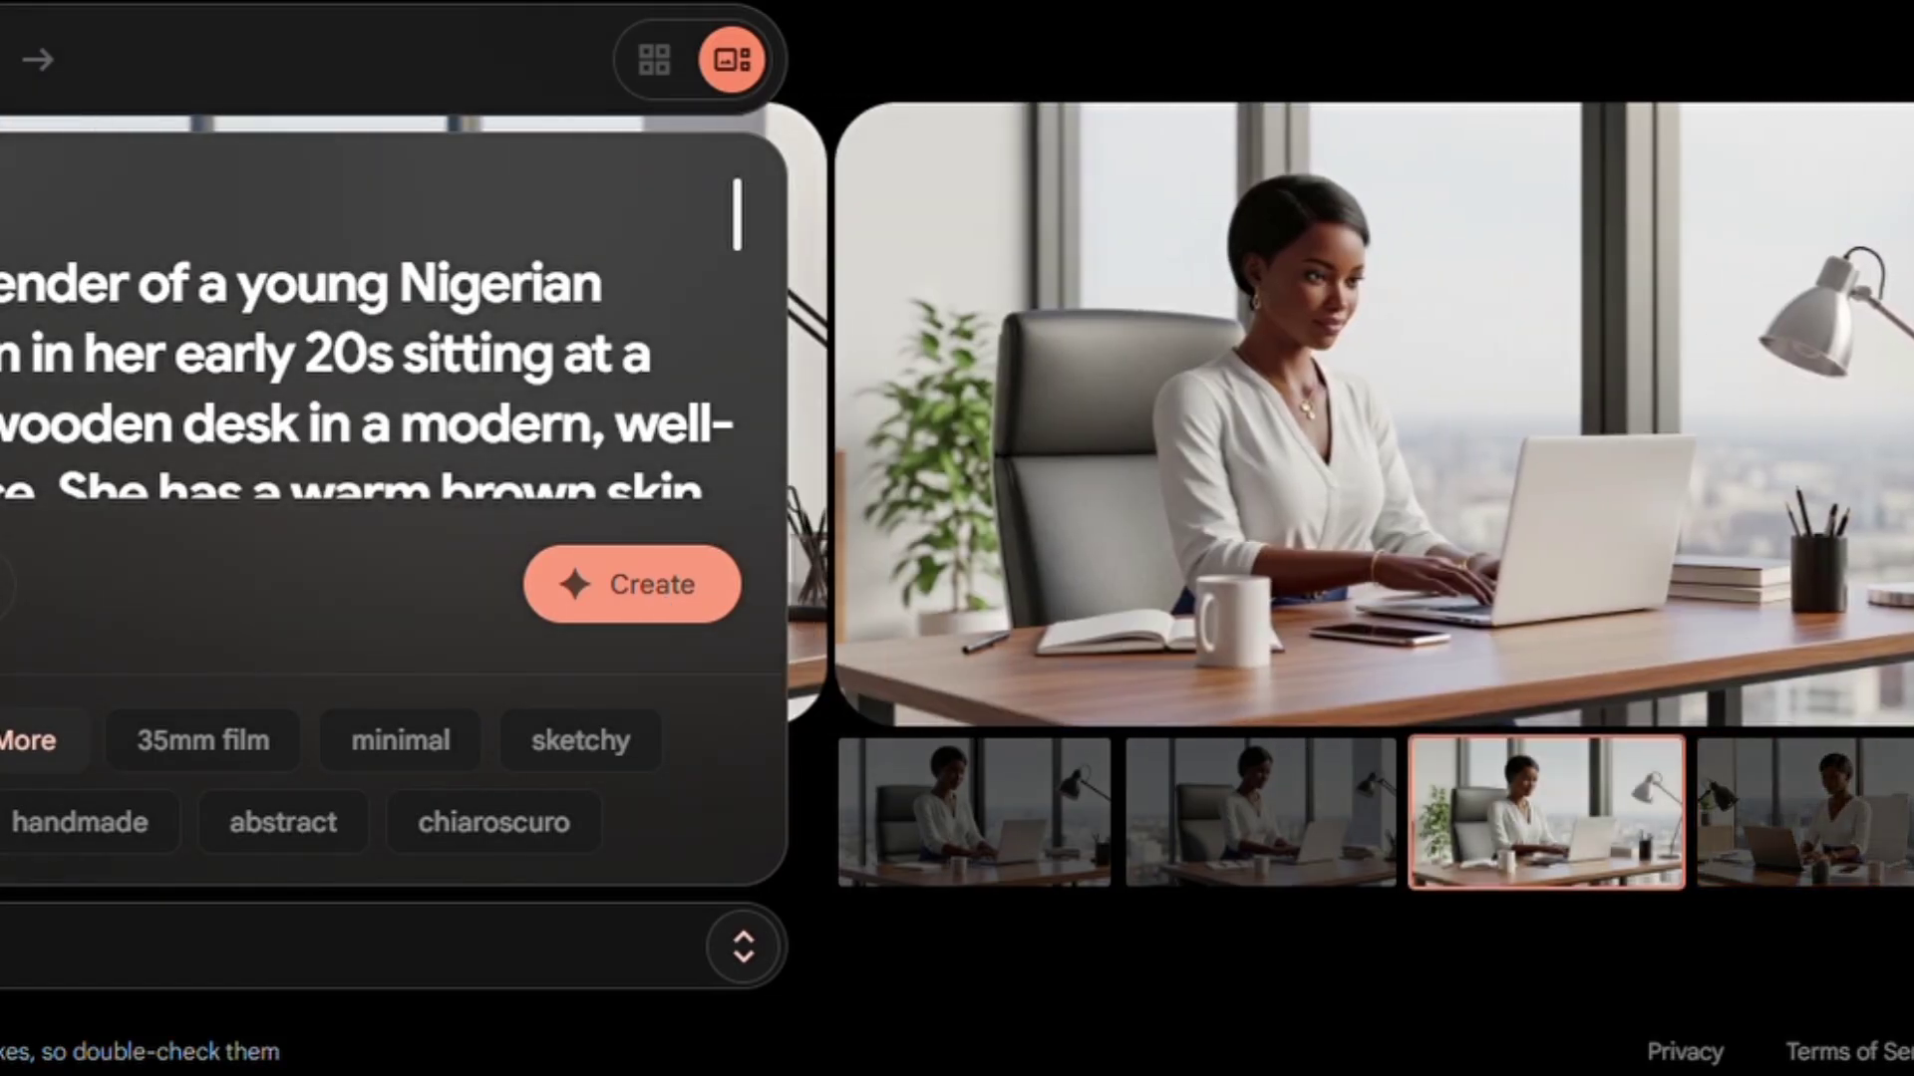
key(Left)
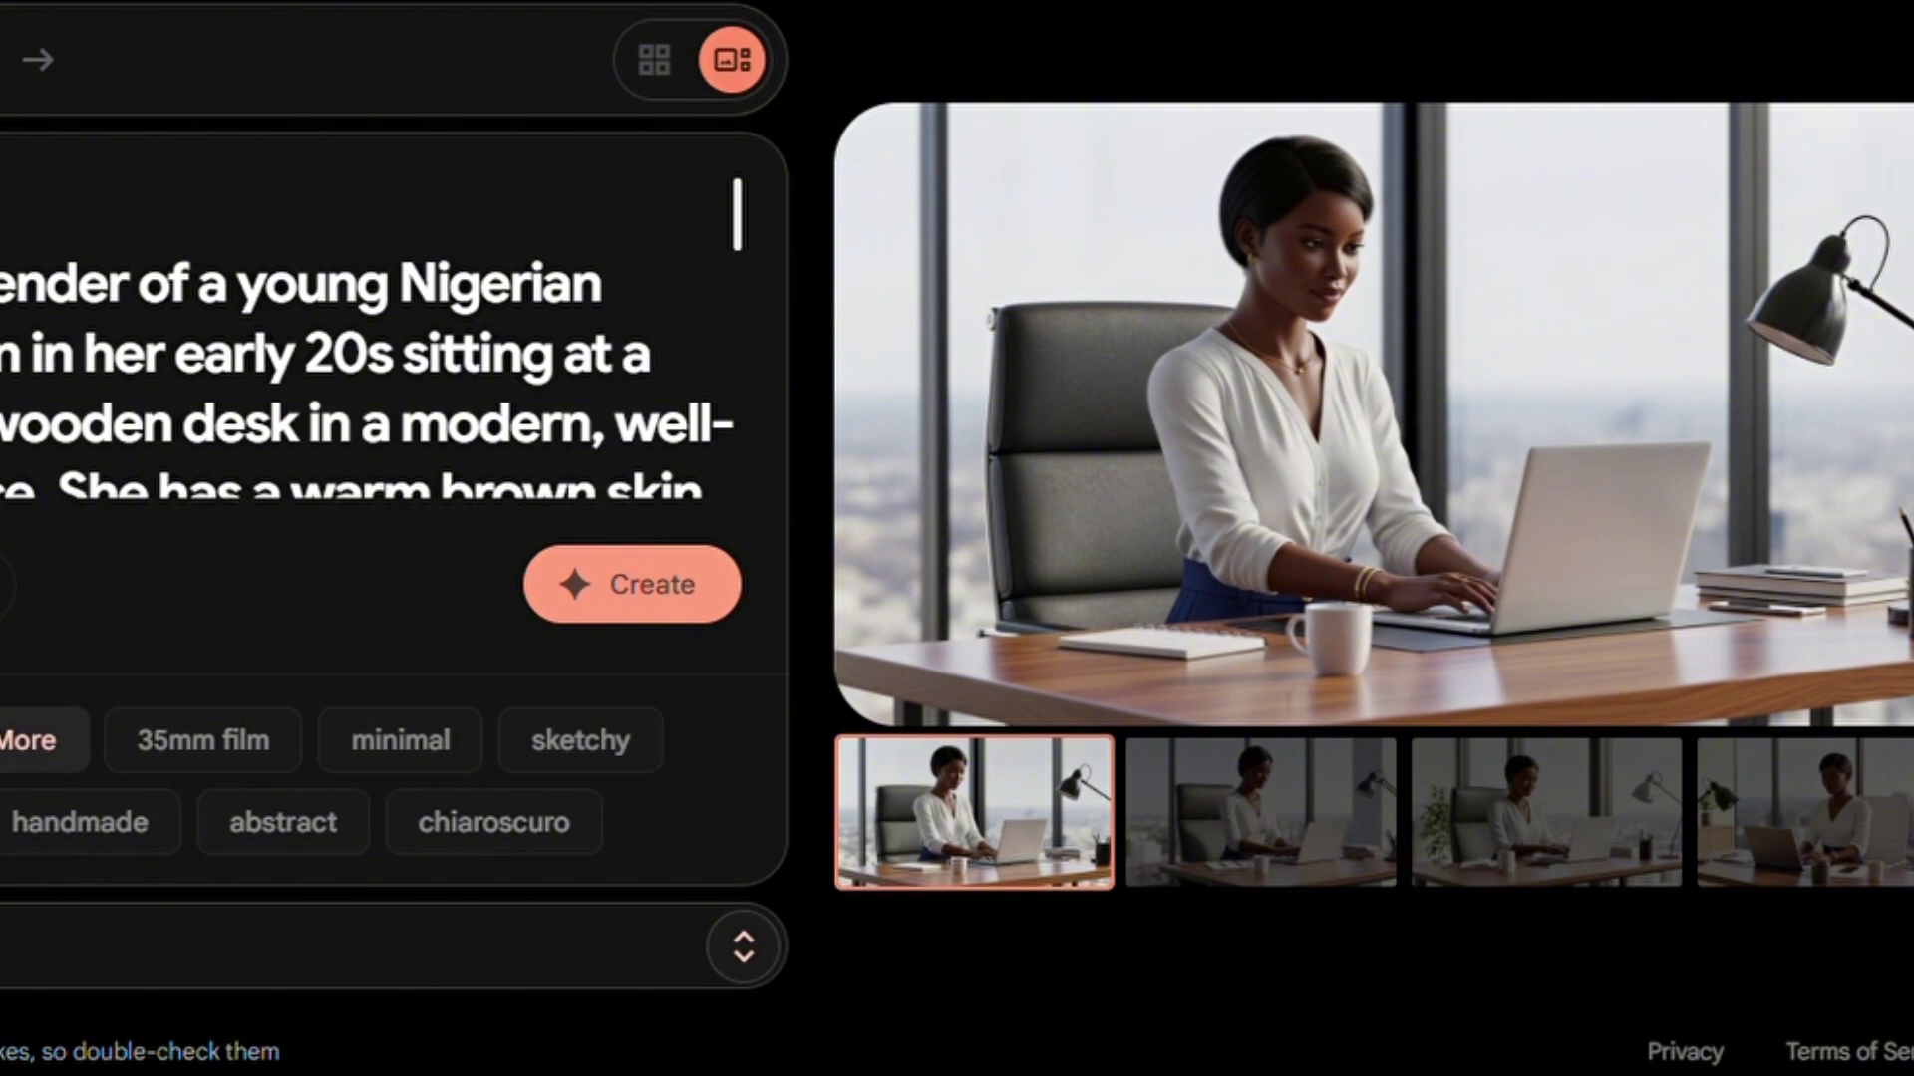
mouse_move(1390, 513)
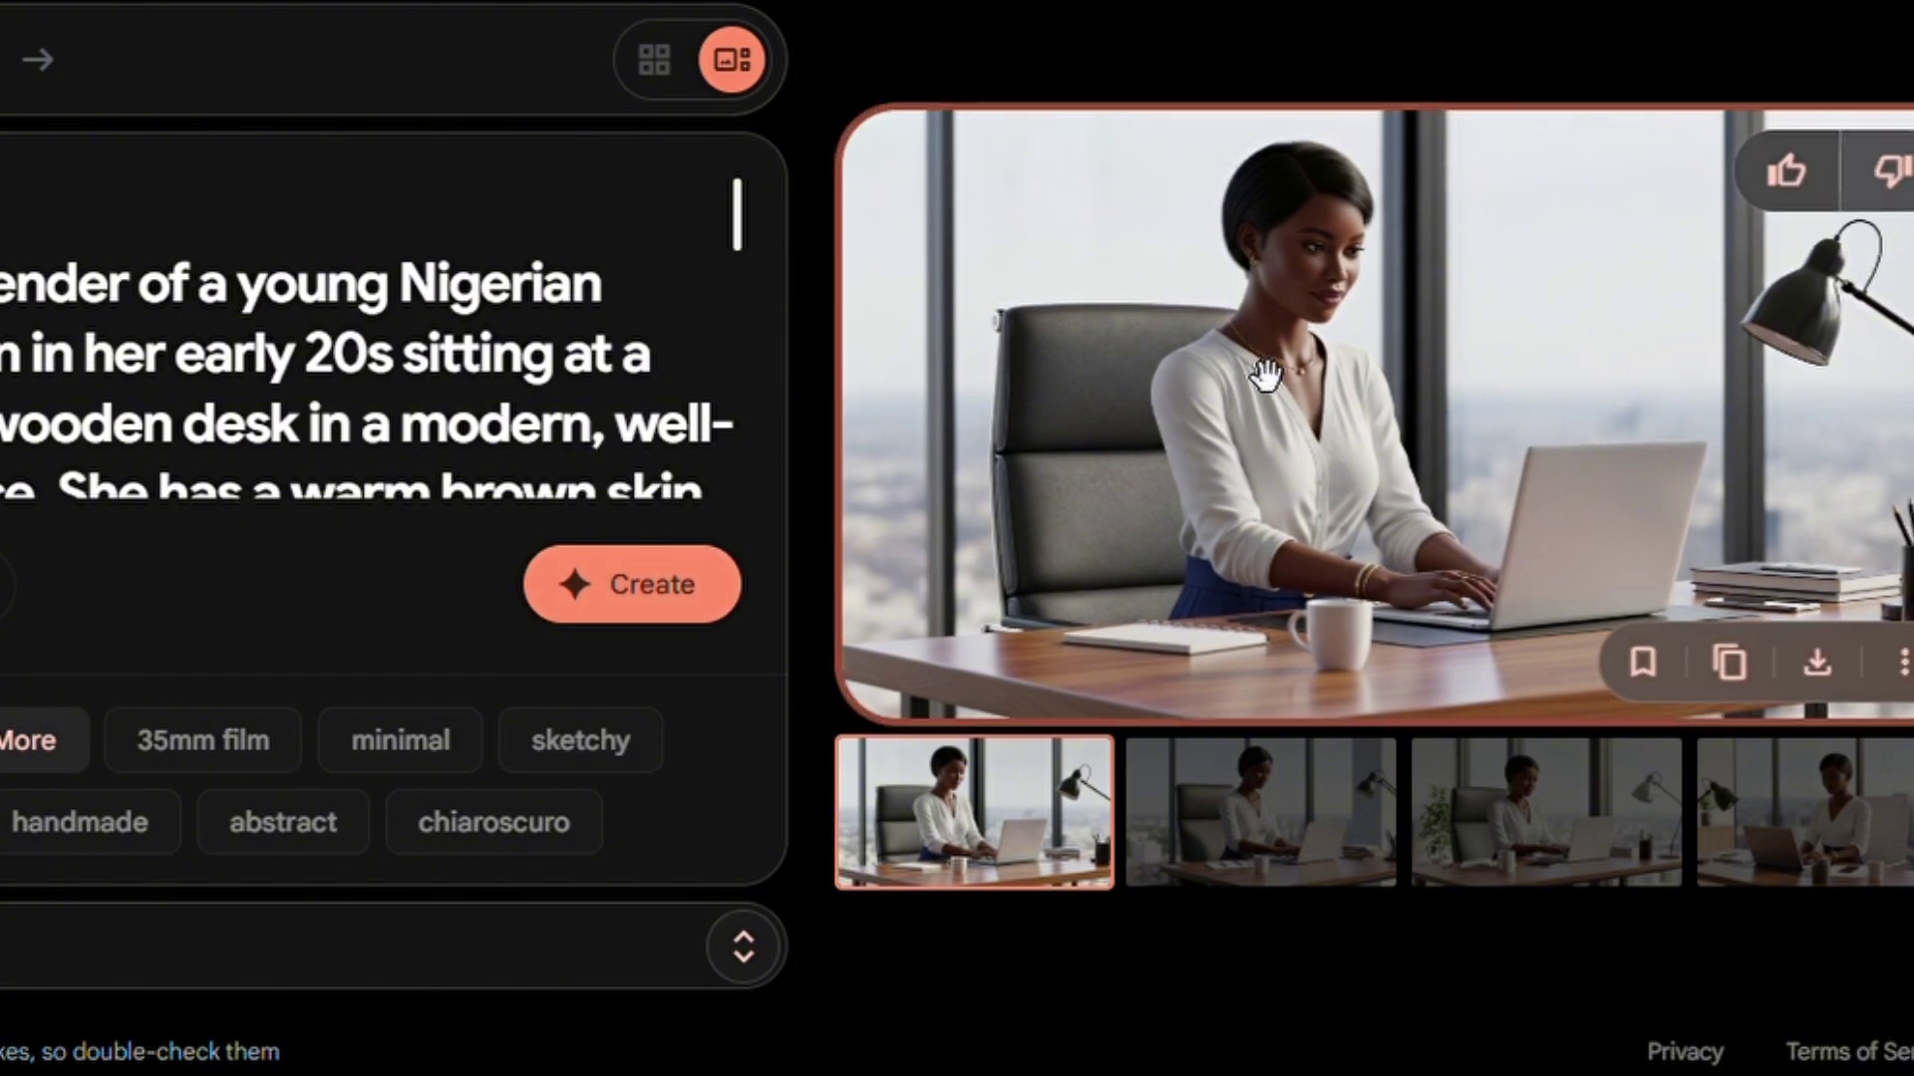
click(1817, 670)
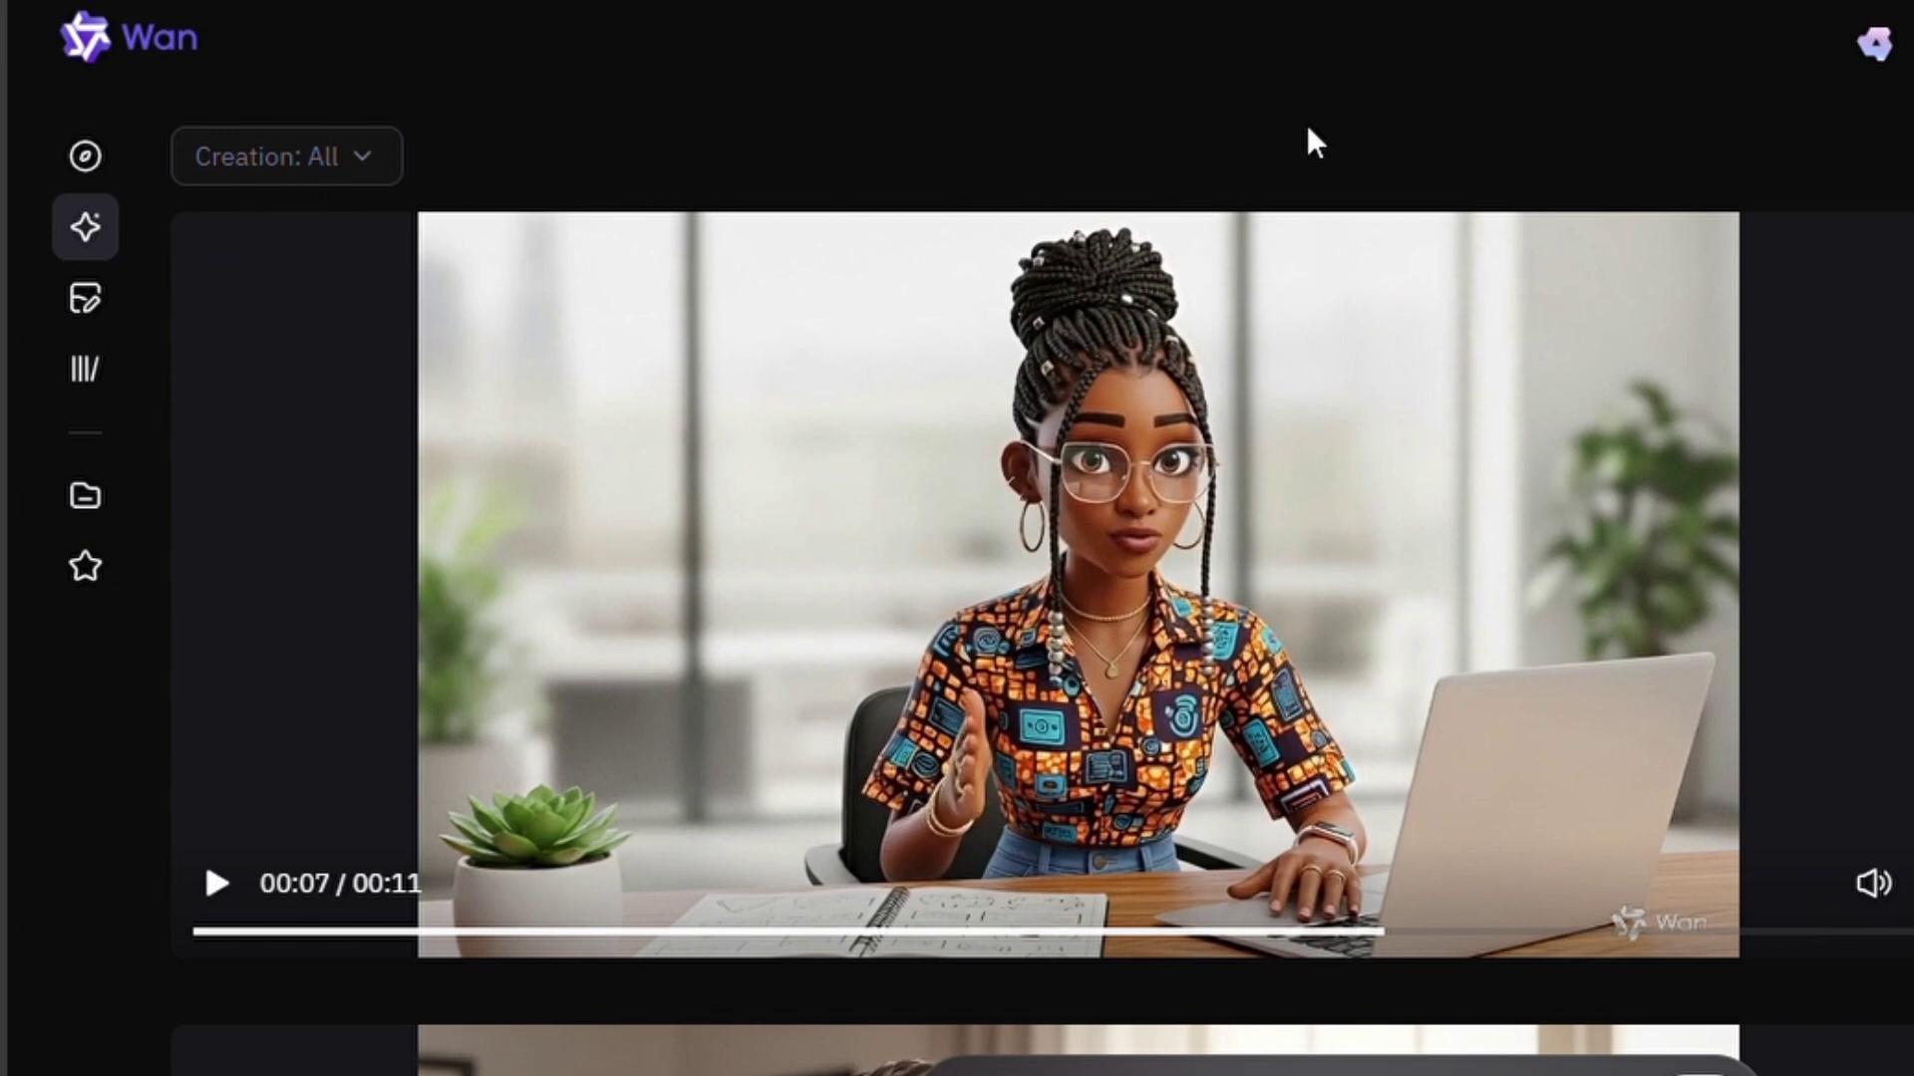
Step: Set the create bar's Media to Avatar and its function to Photo Animate
mouse_move(1058, 1043)
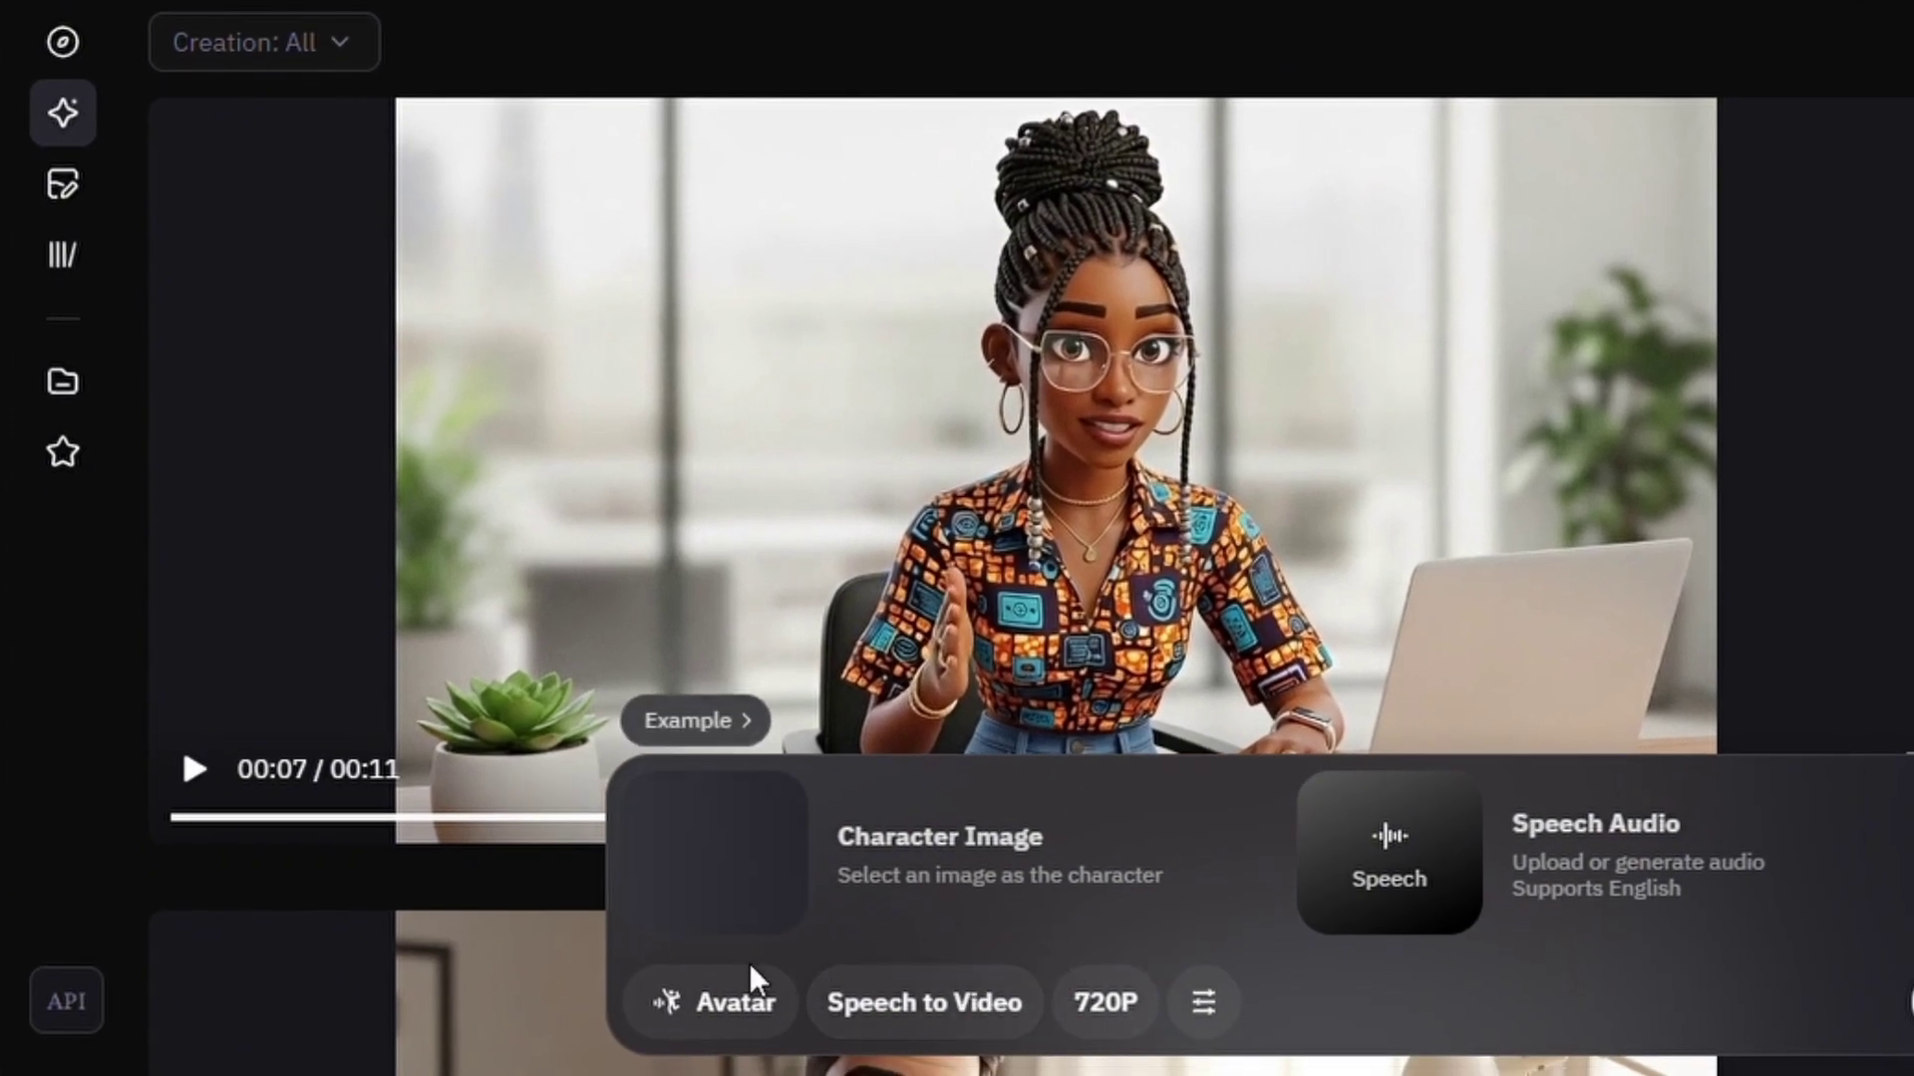
click(740, 1004)
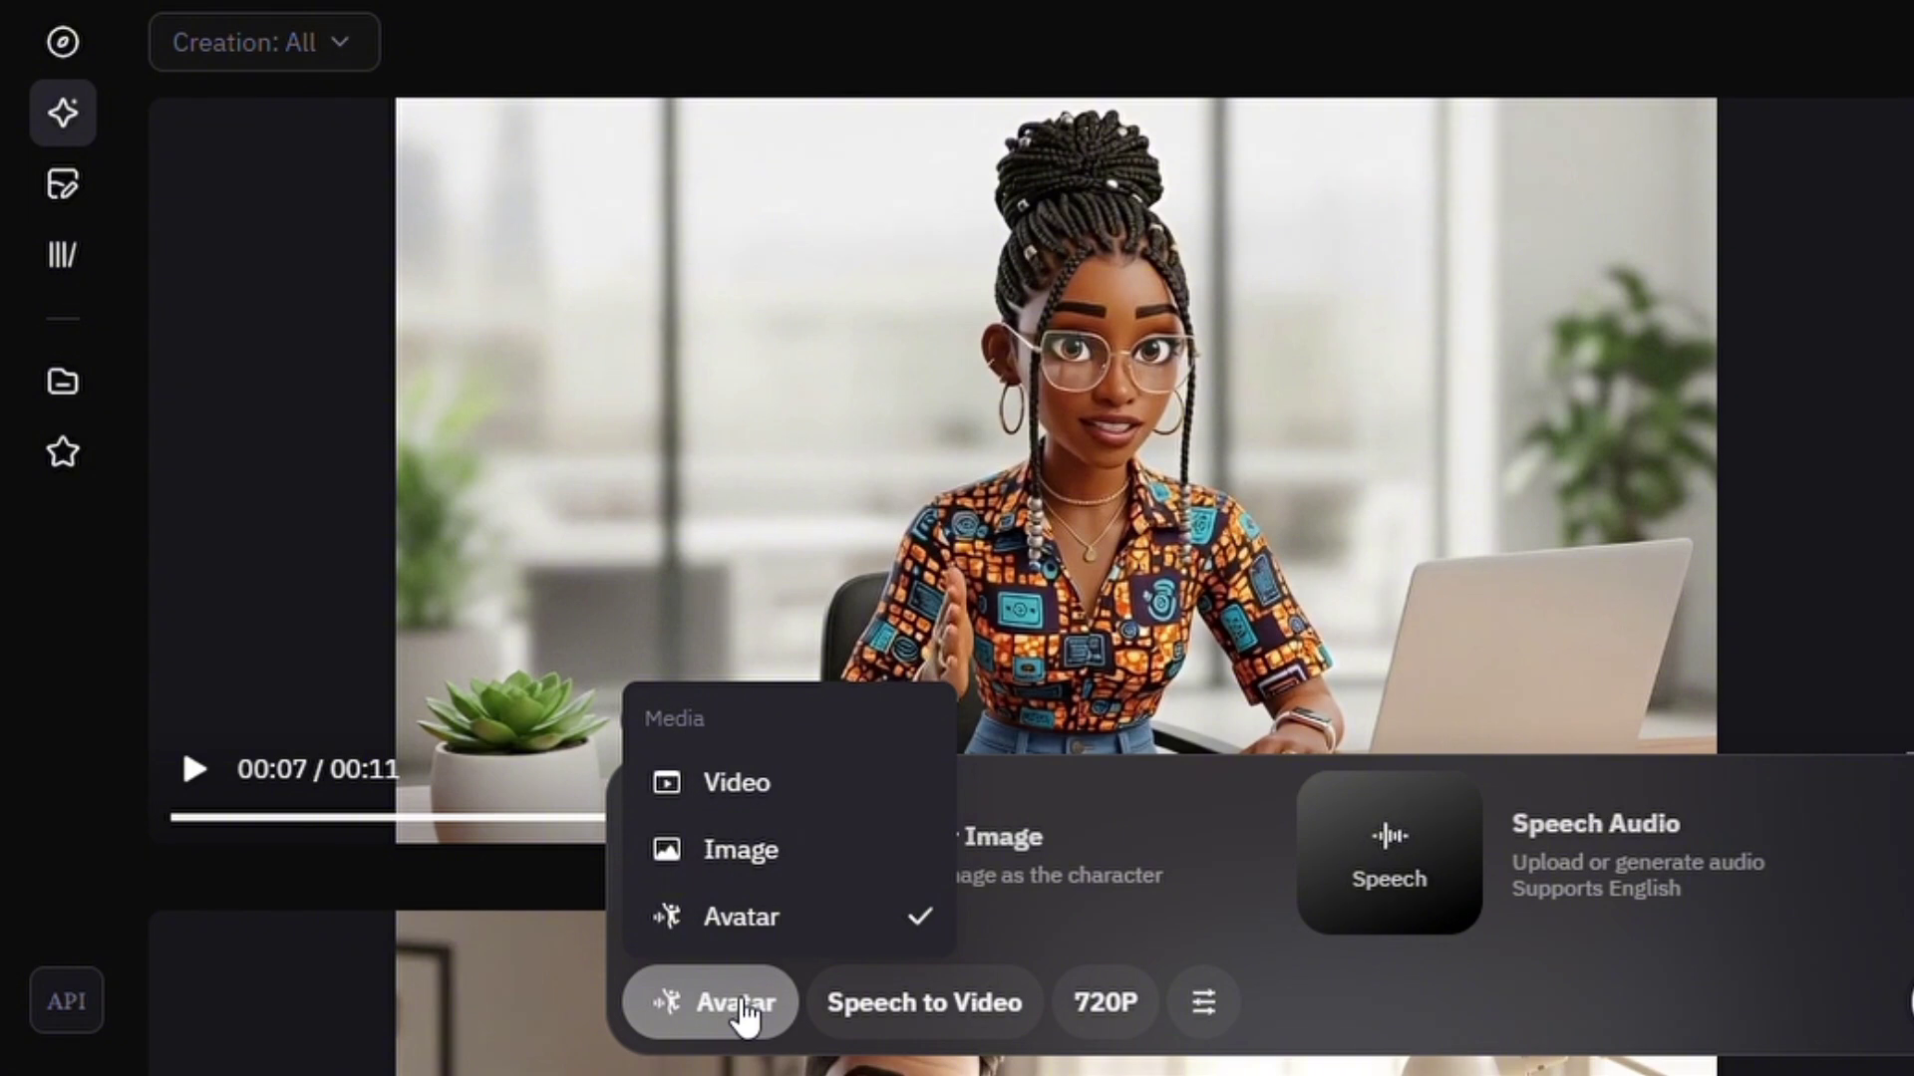
click(768, 793)
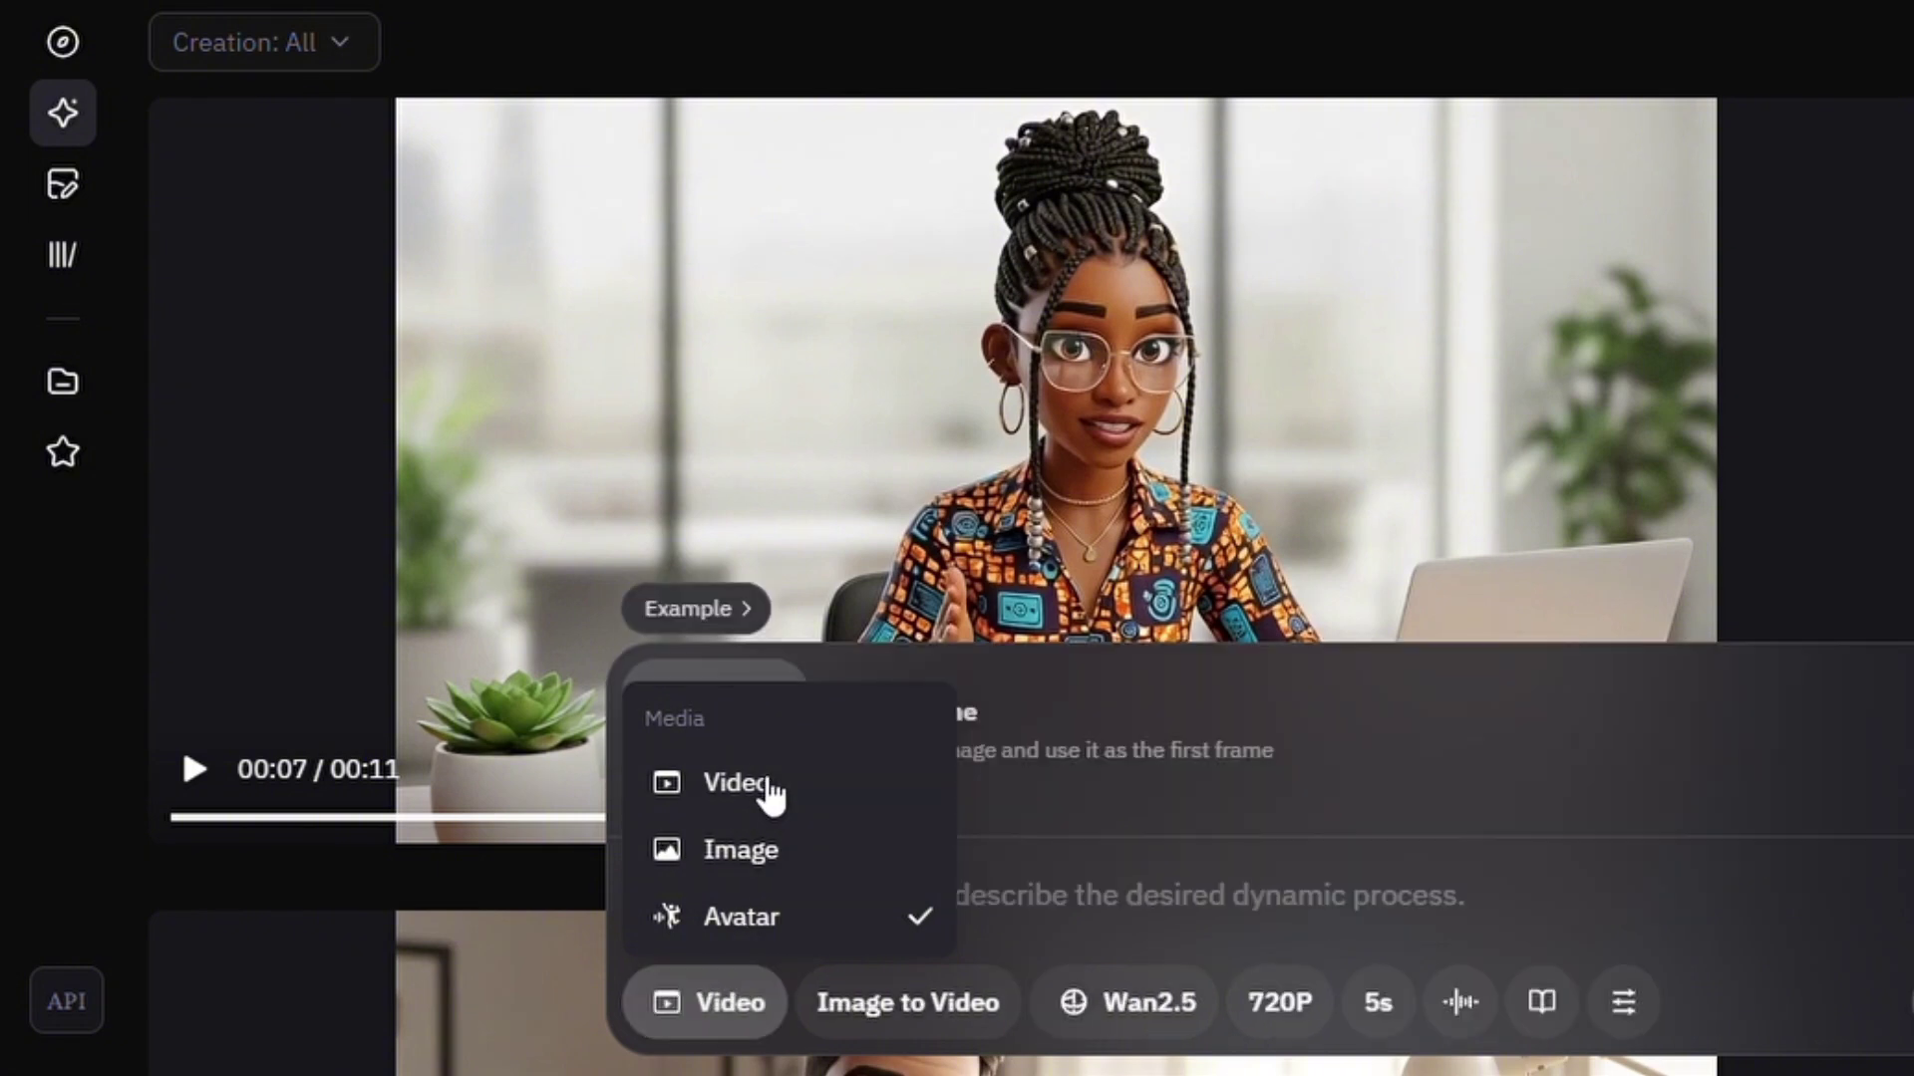
click(890, 1037)
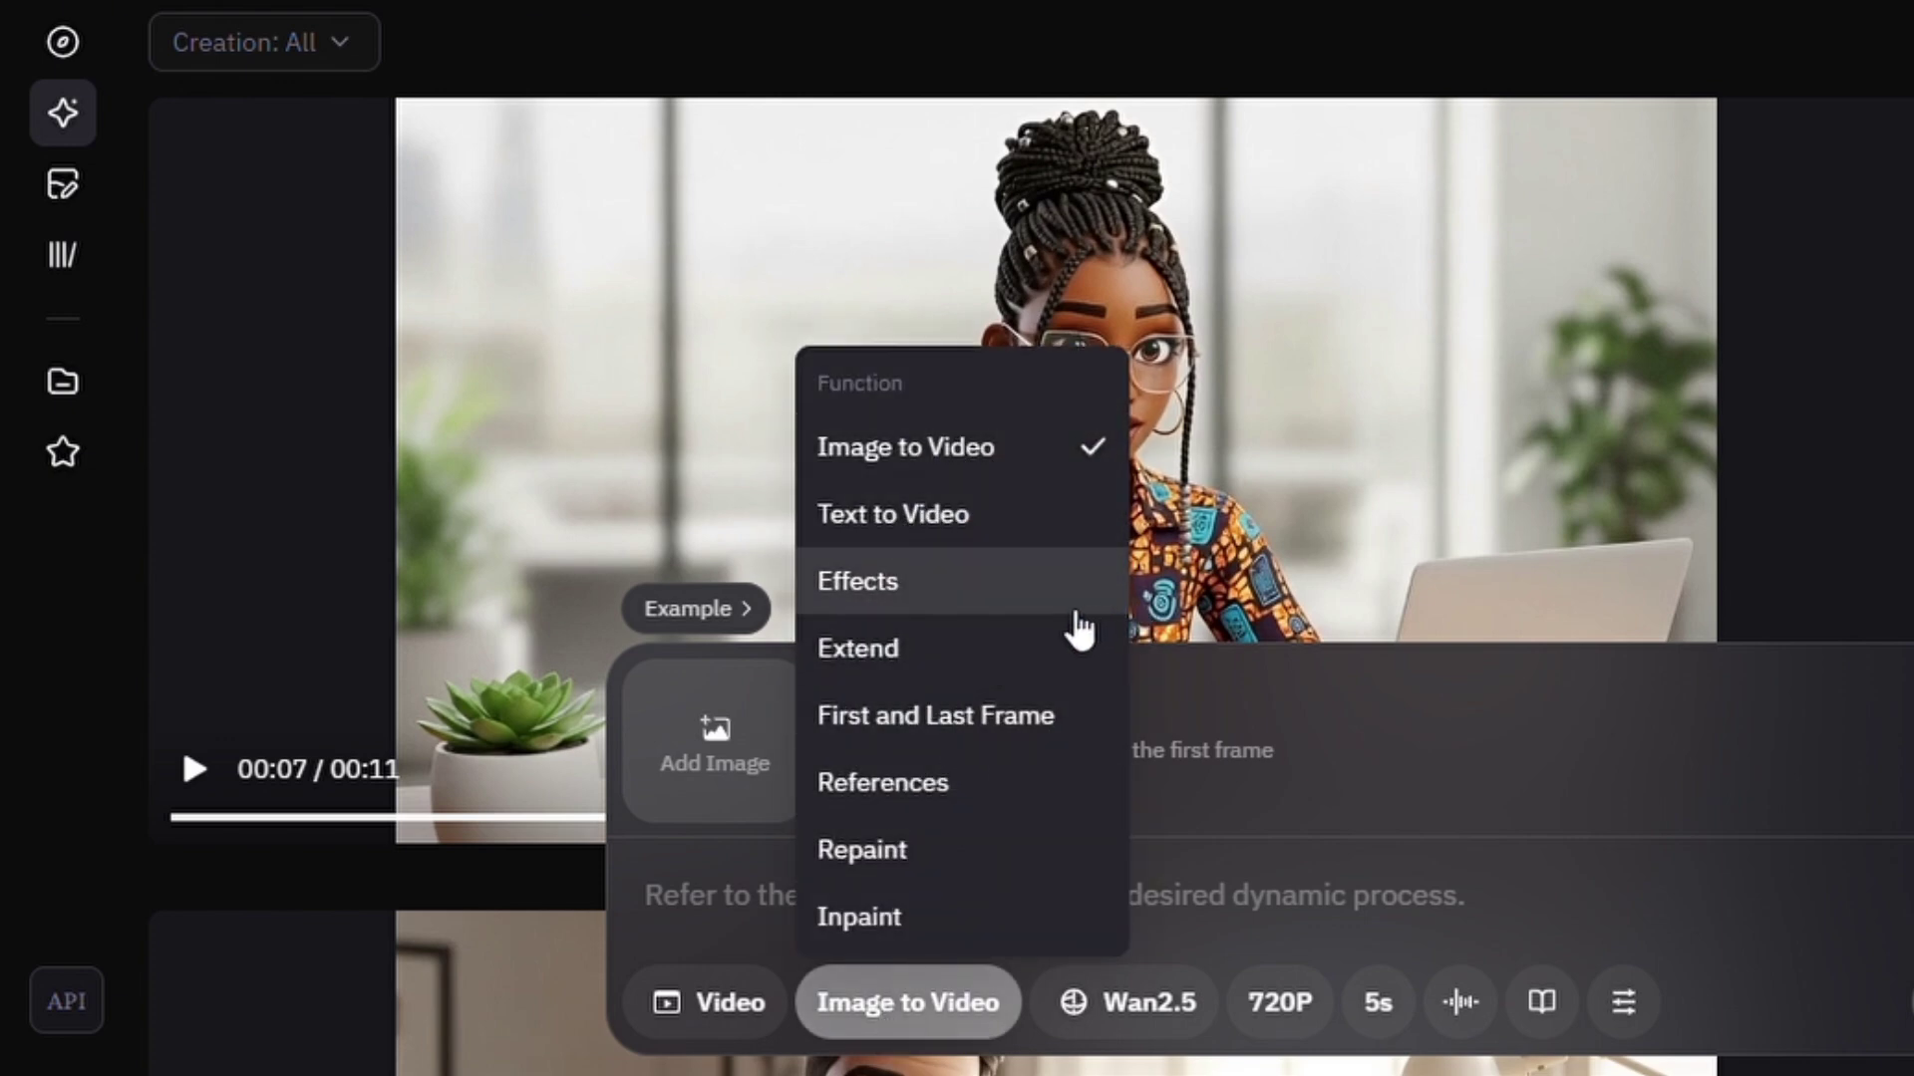
click(758, 1005)
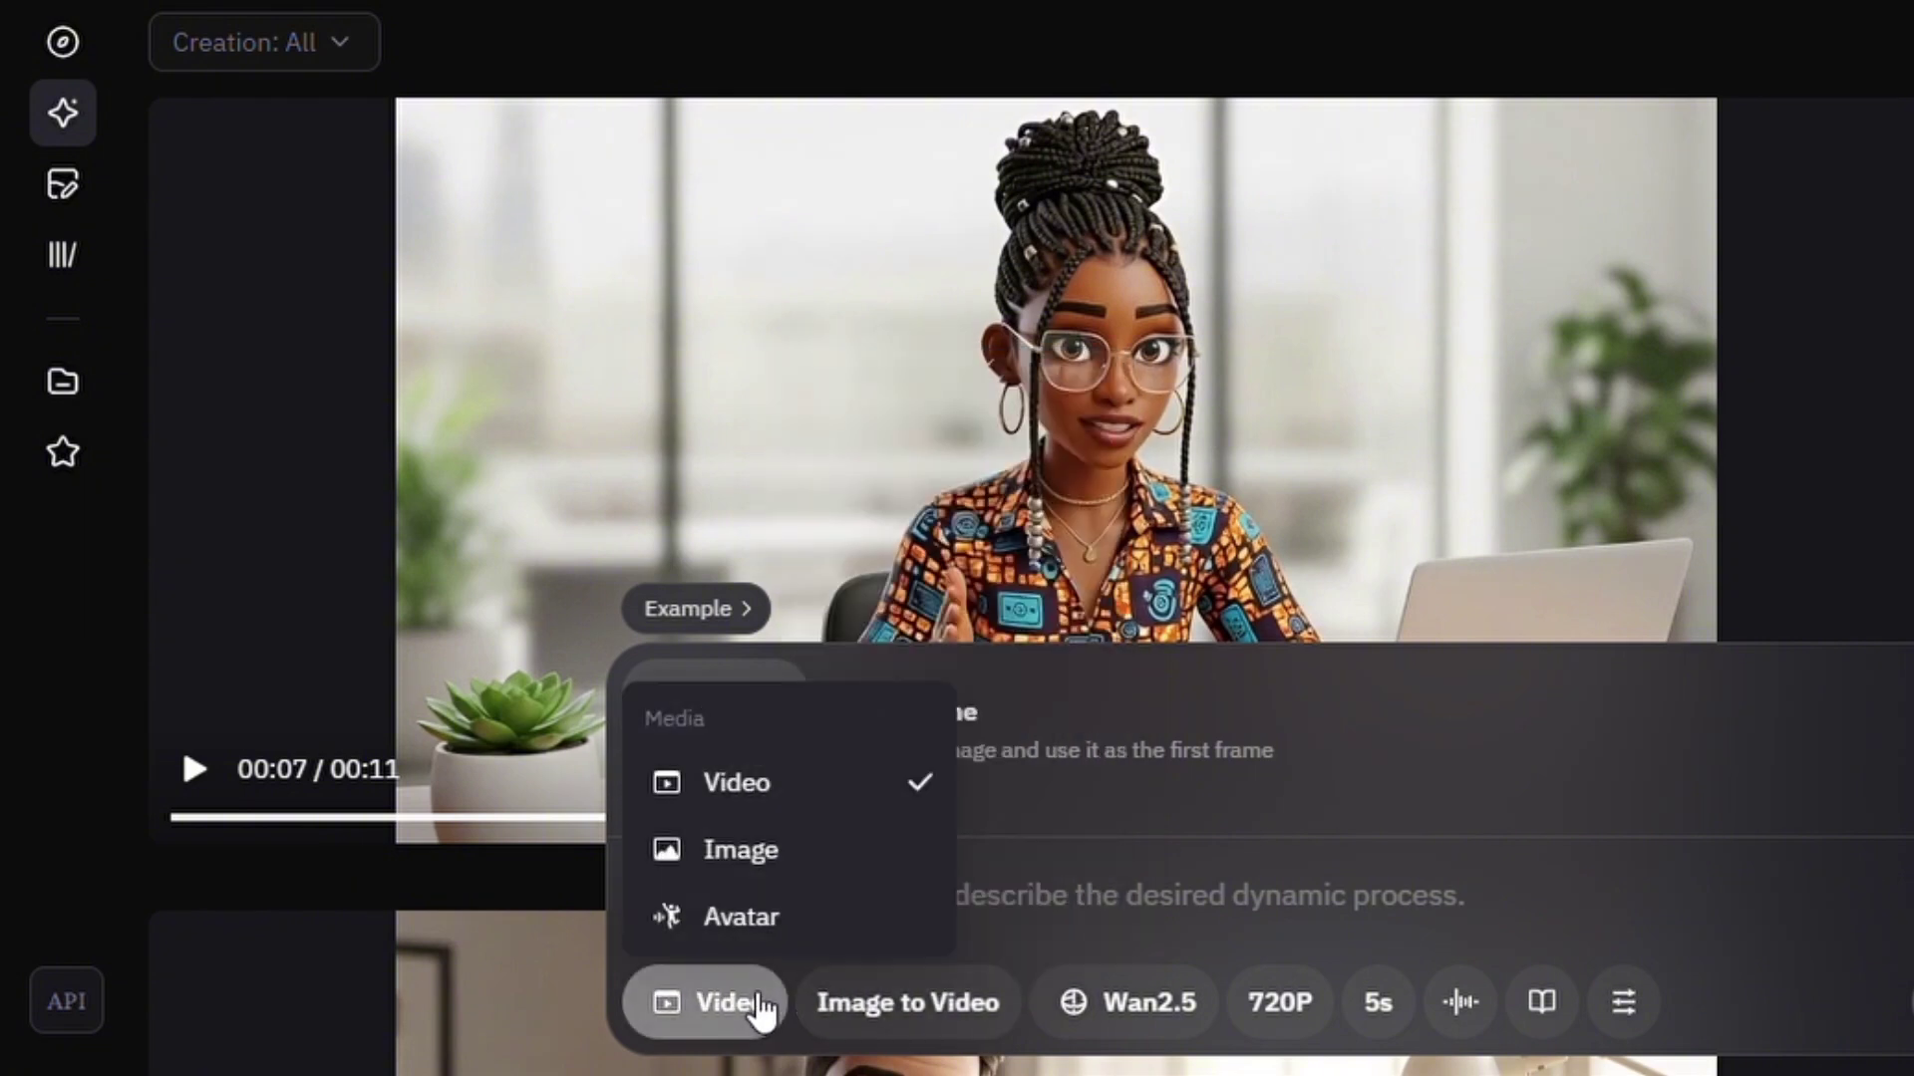
click(778, 912)
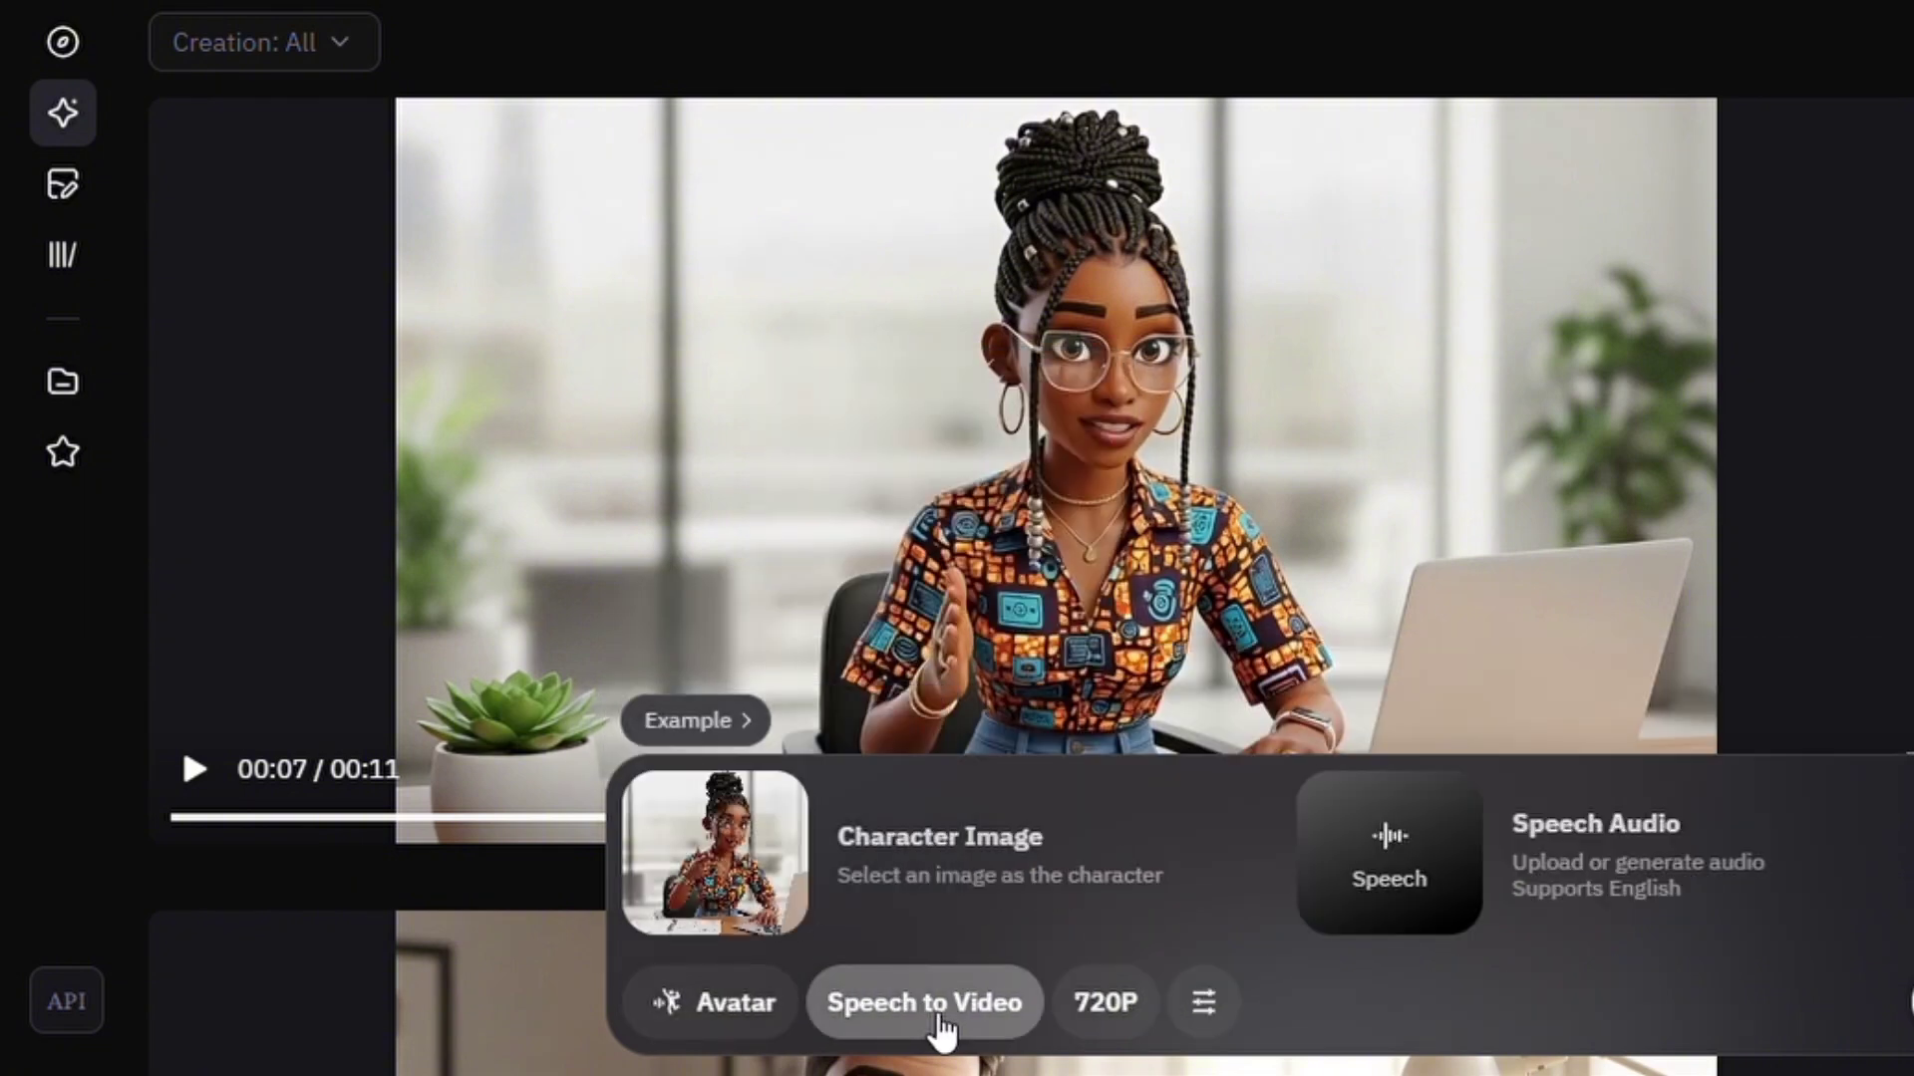
click(937, 1007)
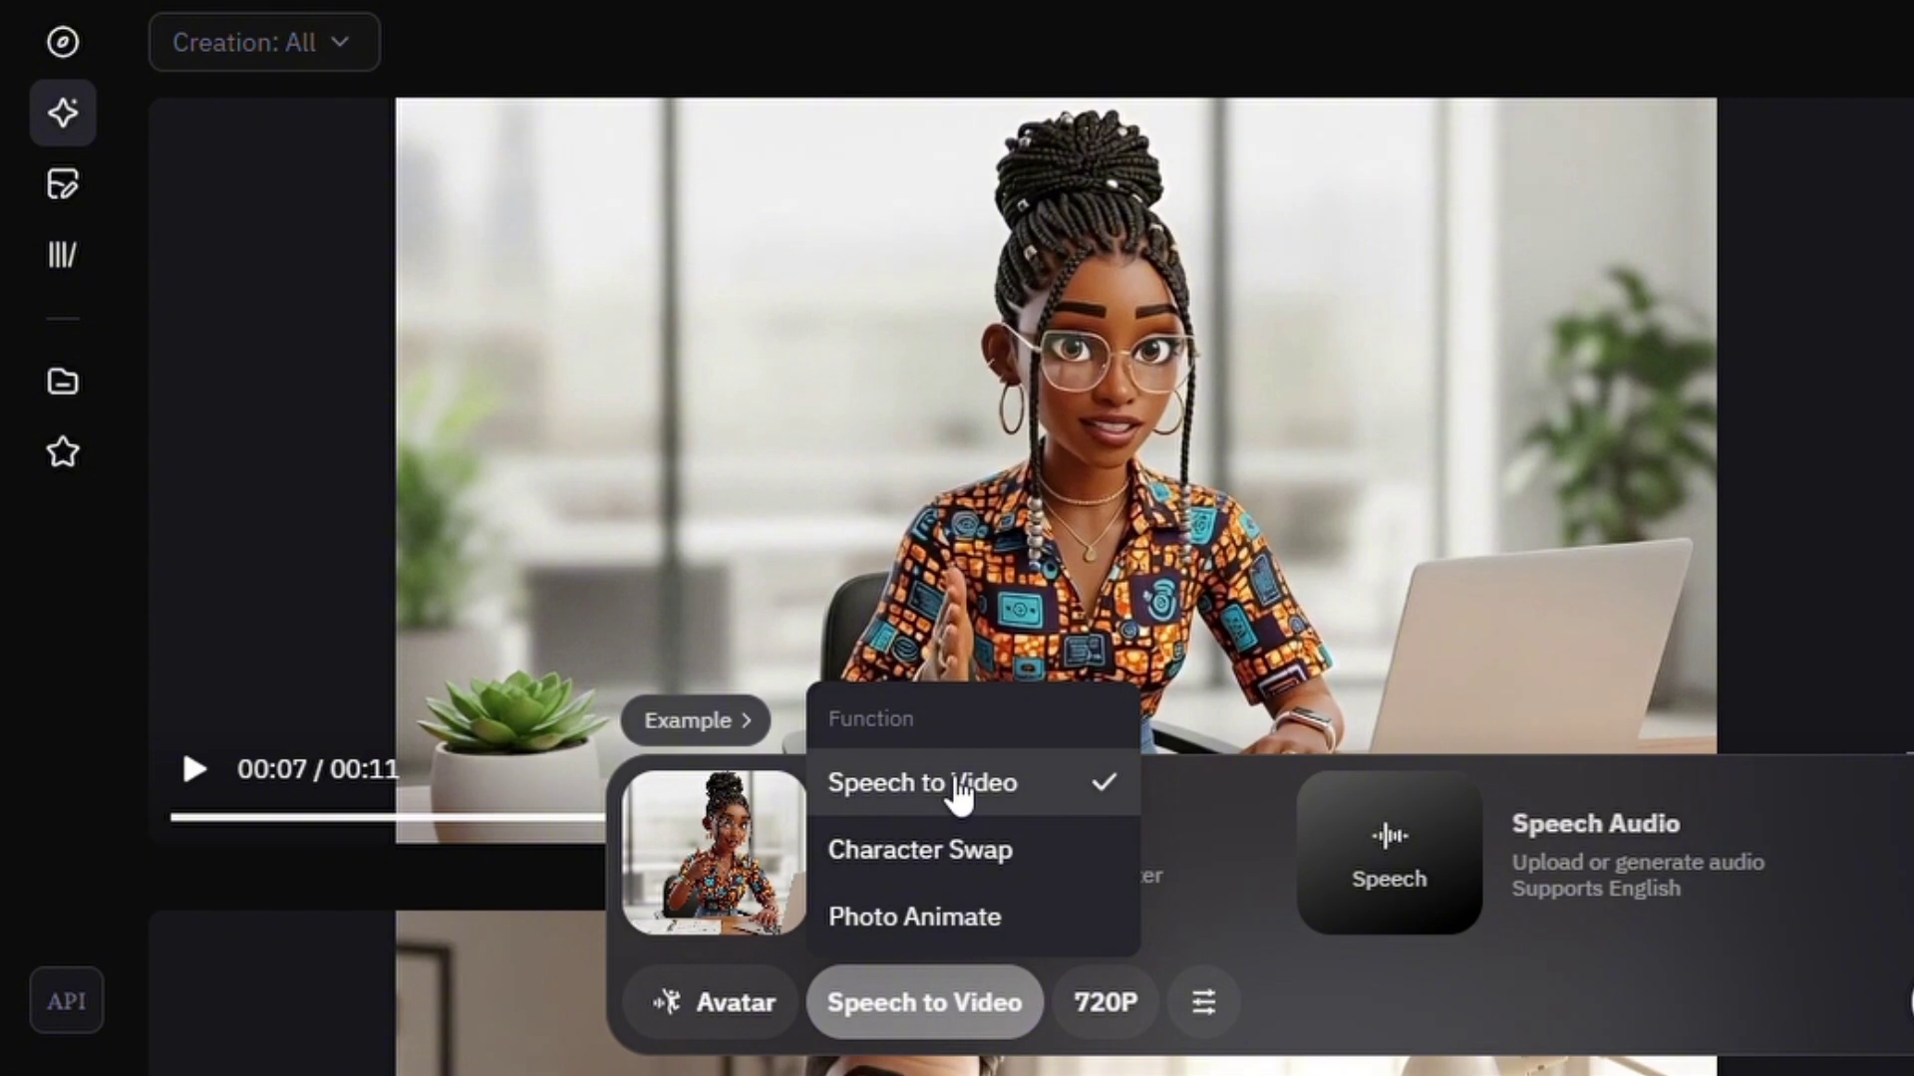
click(942, 922)
mouse_move(788, 858)
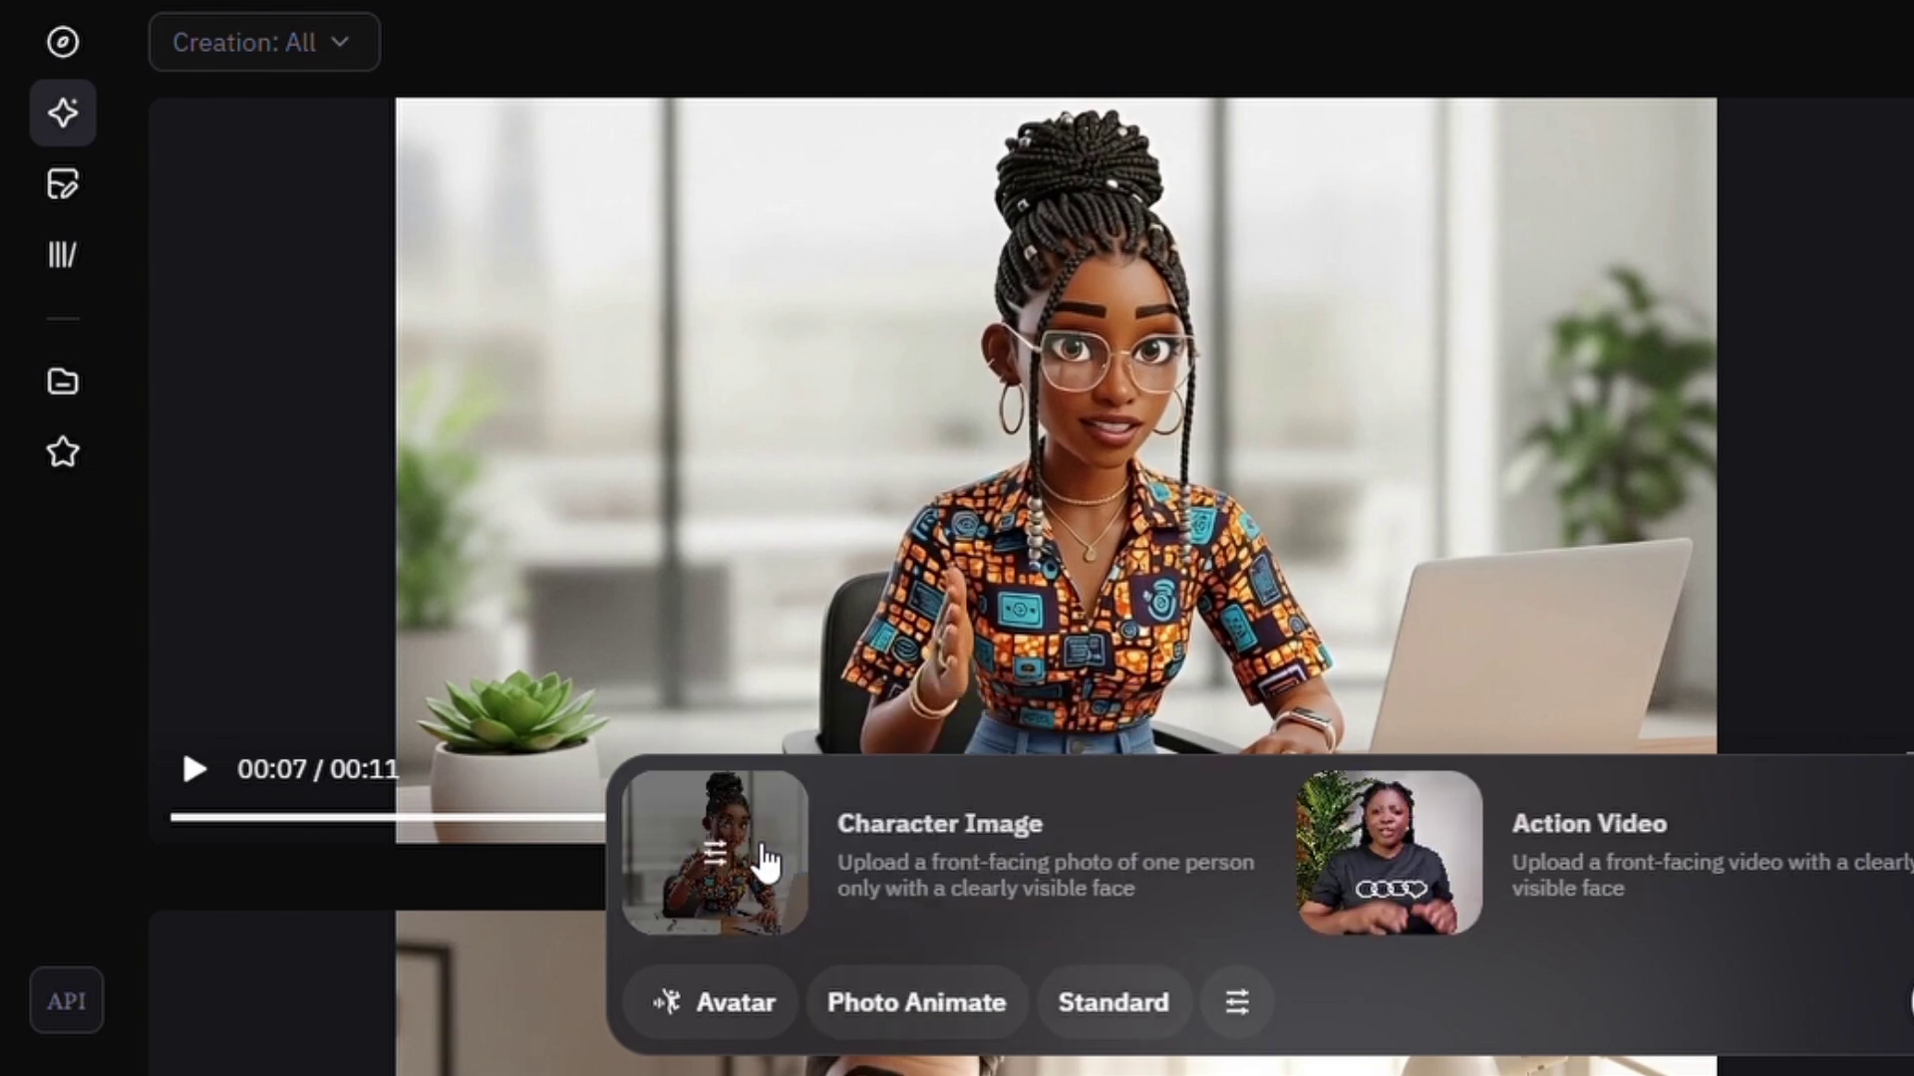
Step: Remove the current character image and upload a new woman-at-laptop photo from the device
click(734, 850)
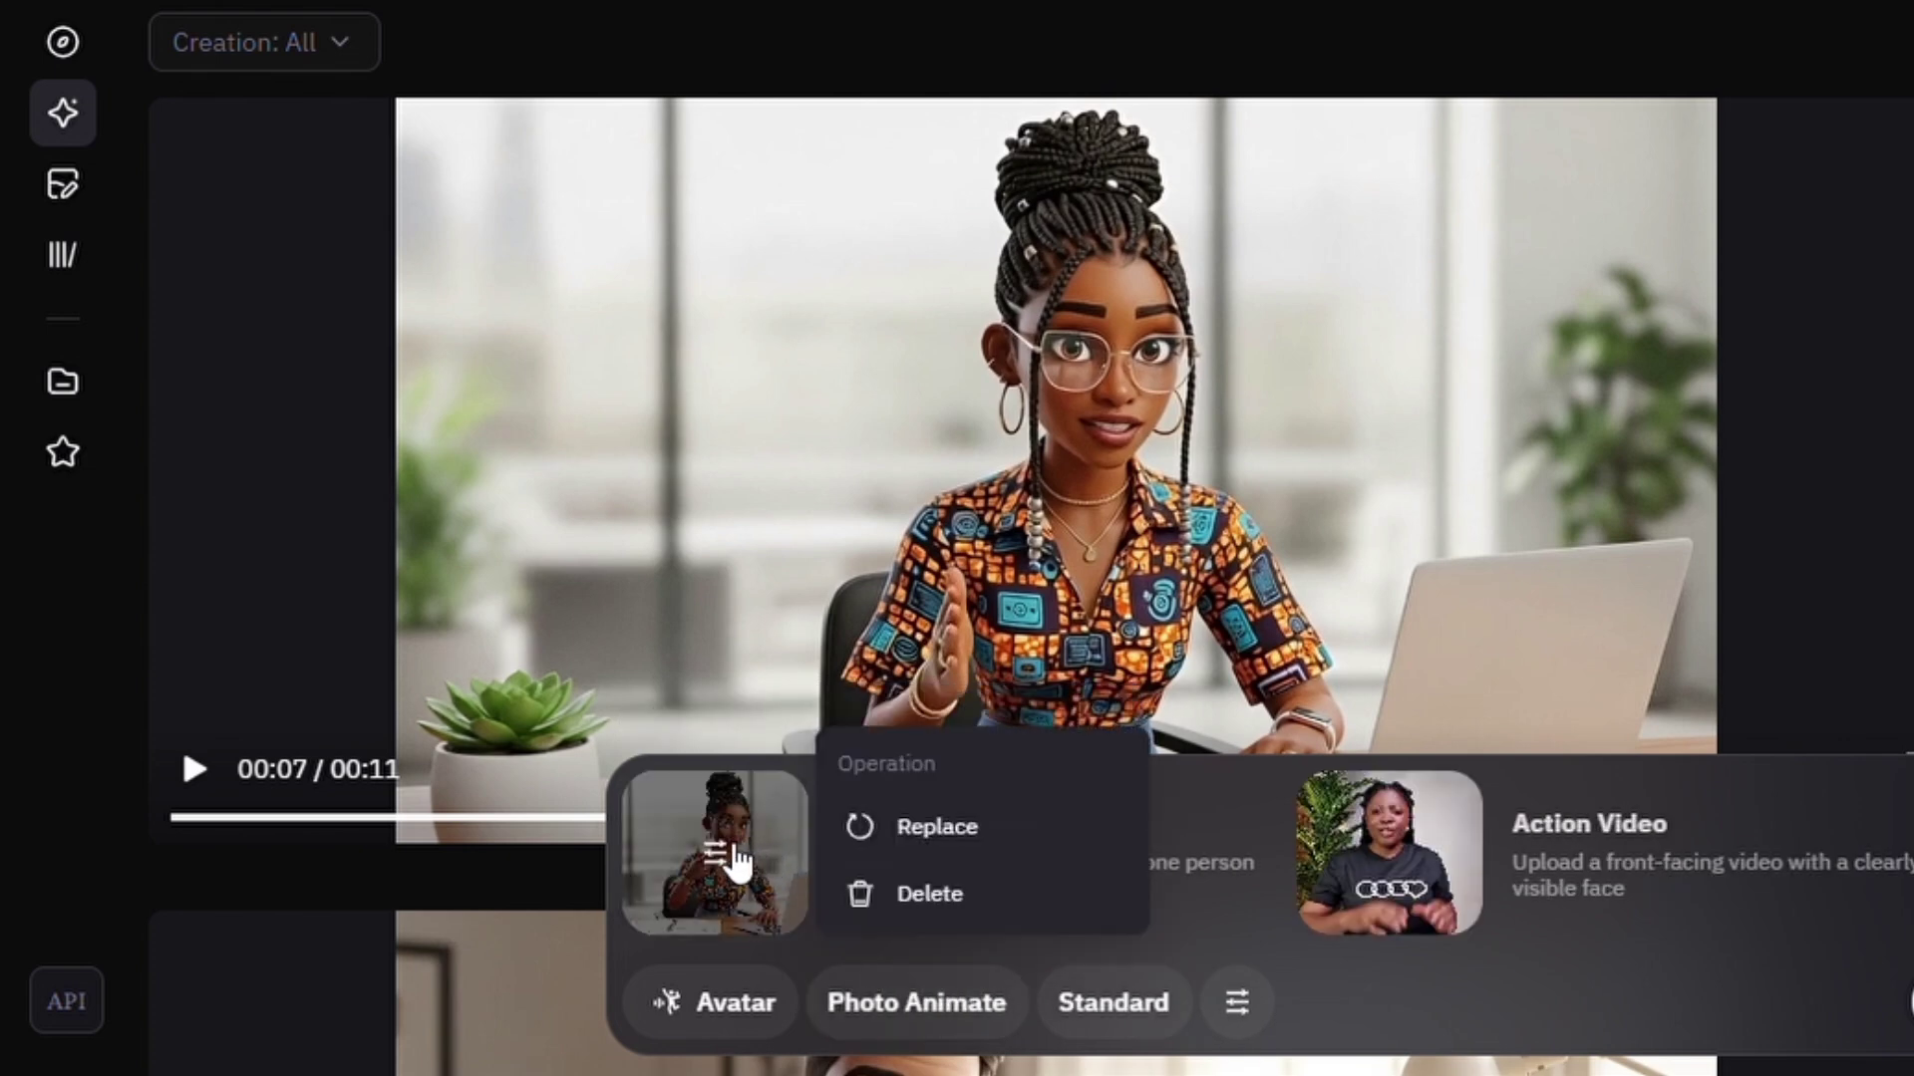
click(928, 902)
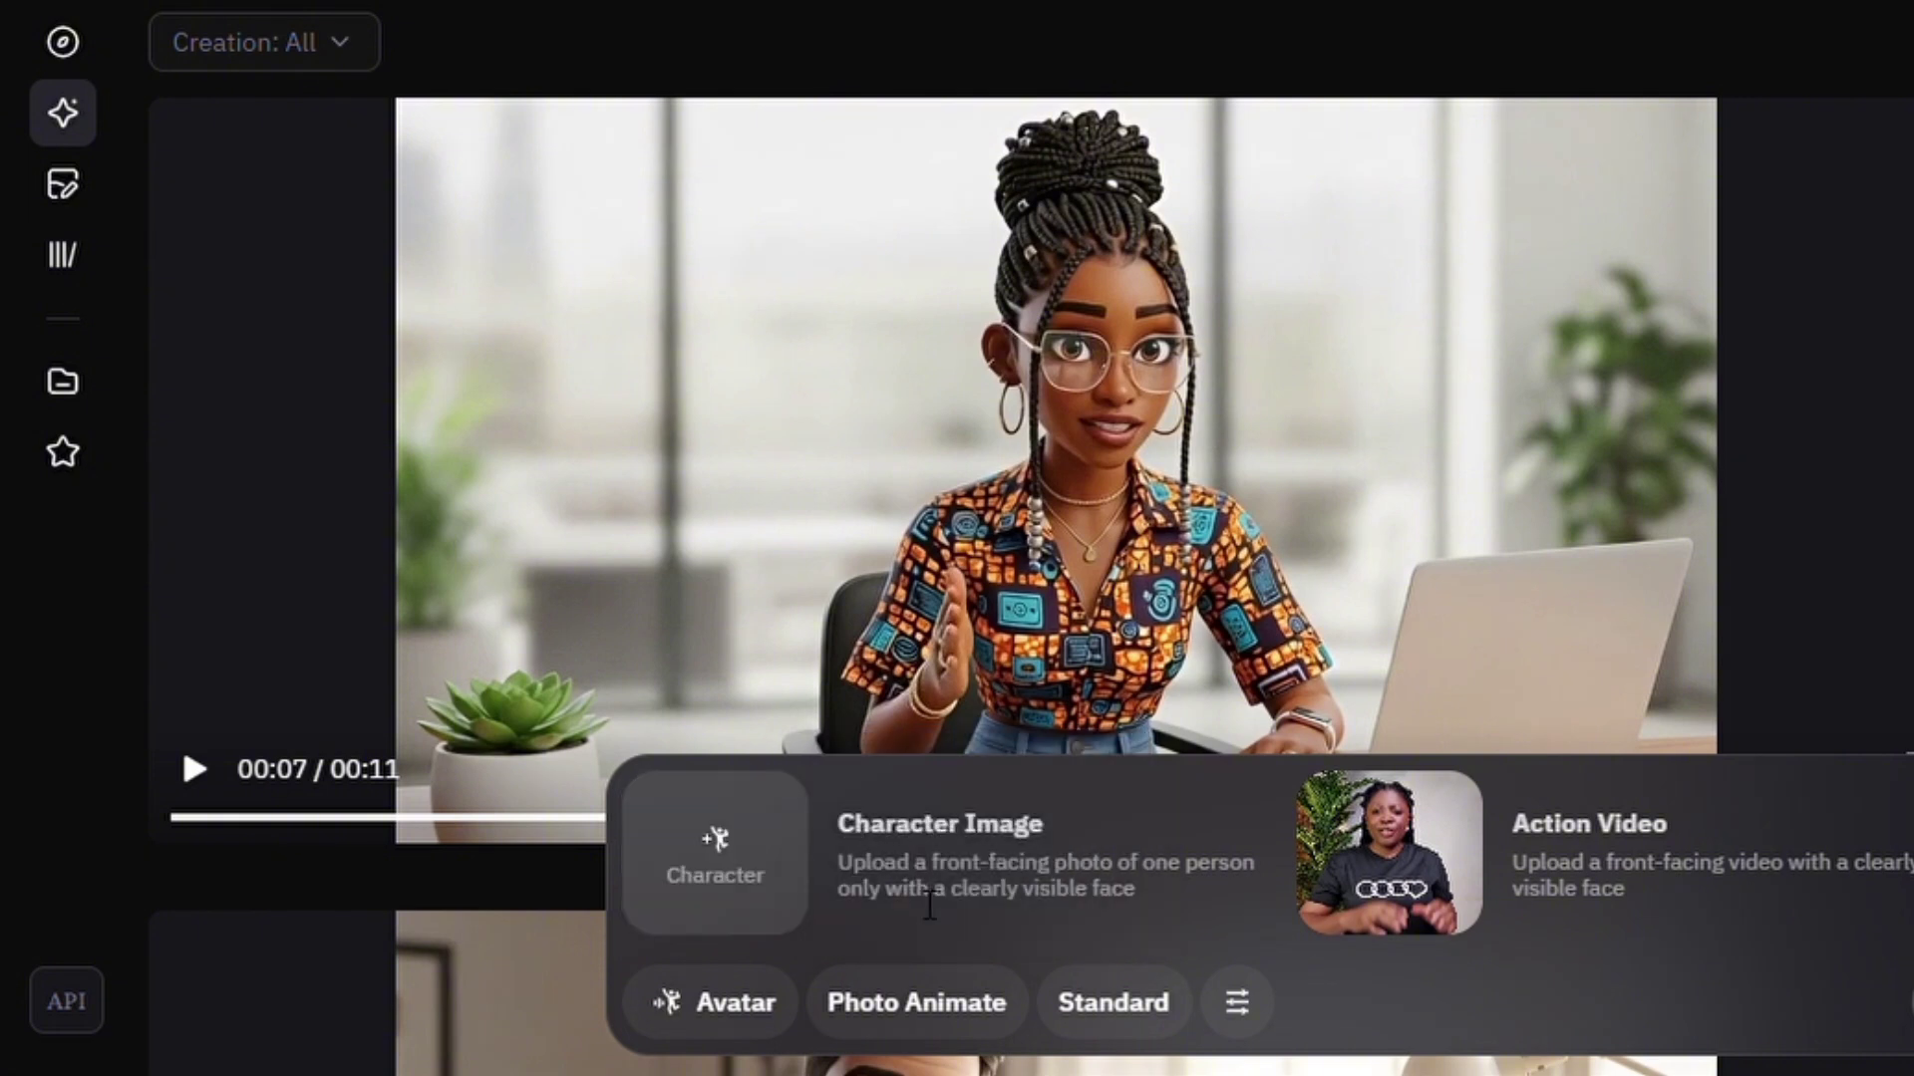
mouse_move(1423, 871)
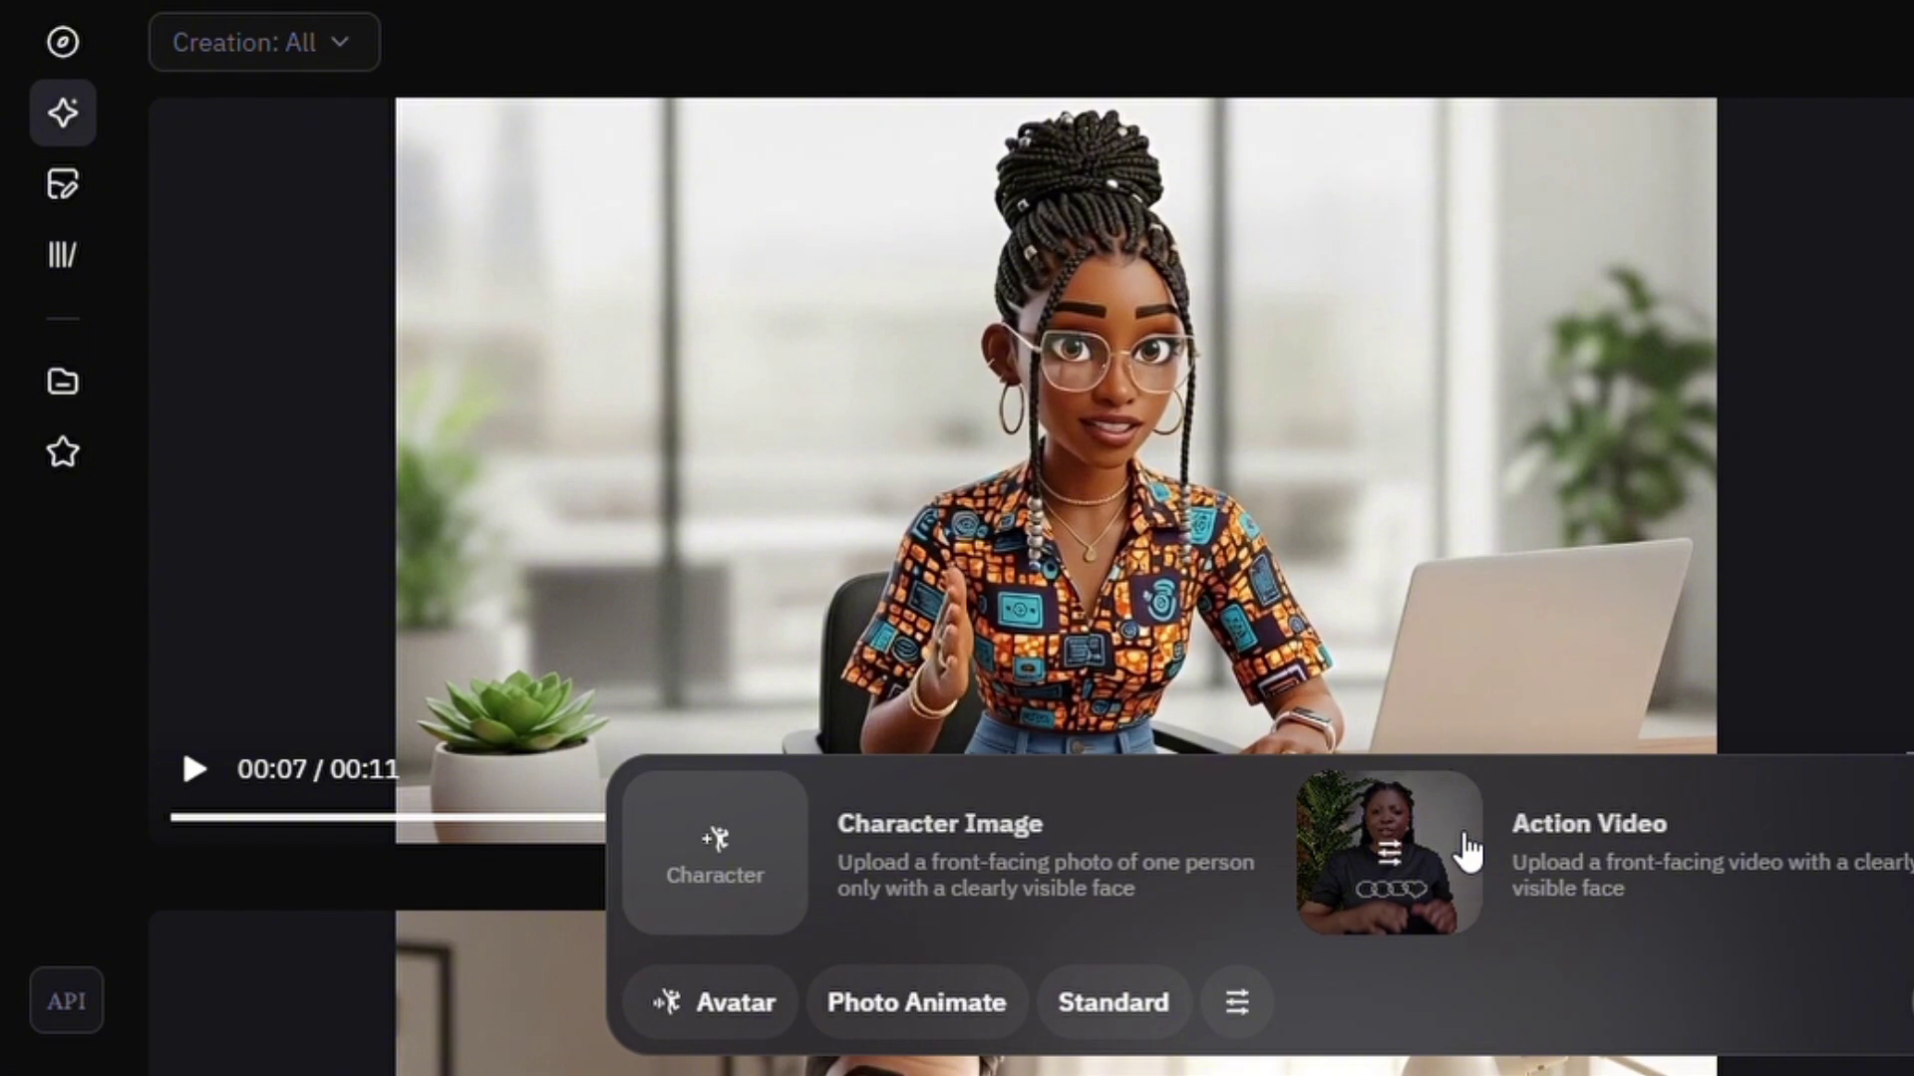
click(733, 854)
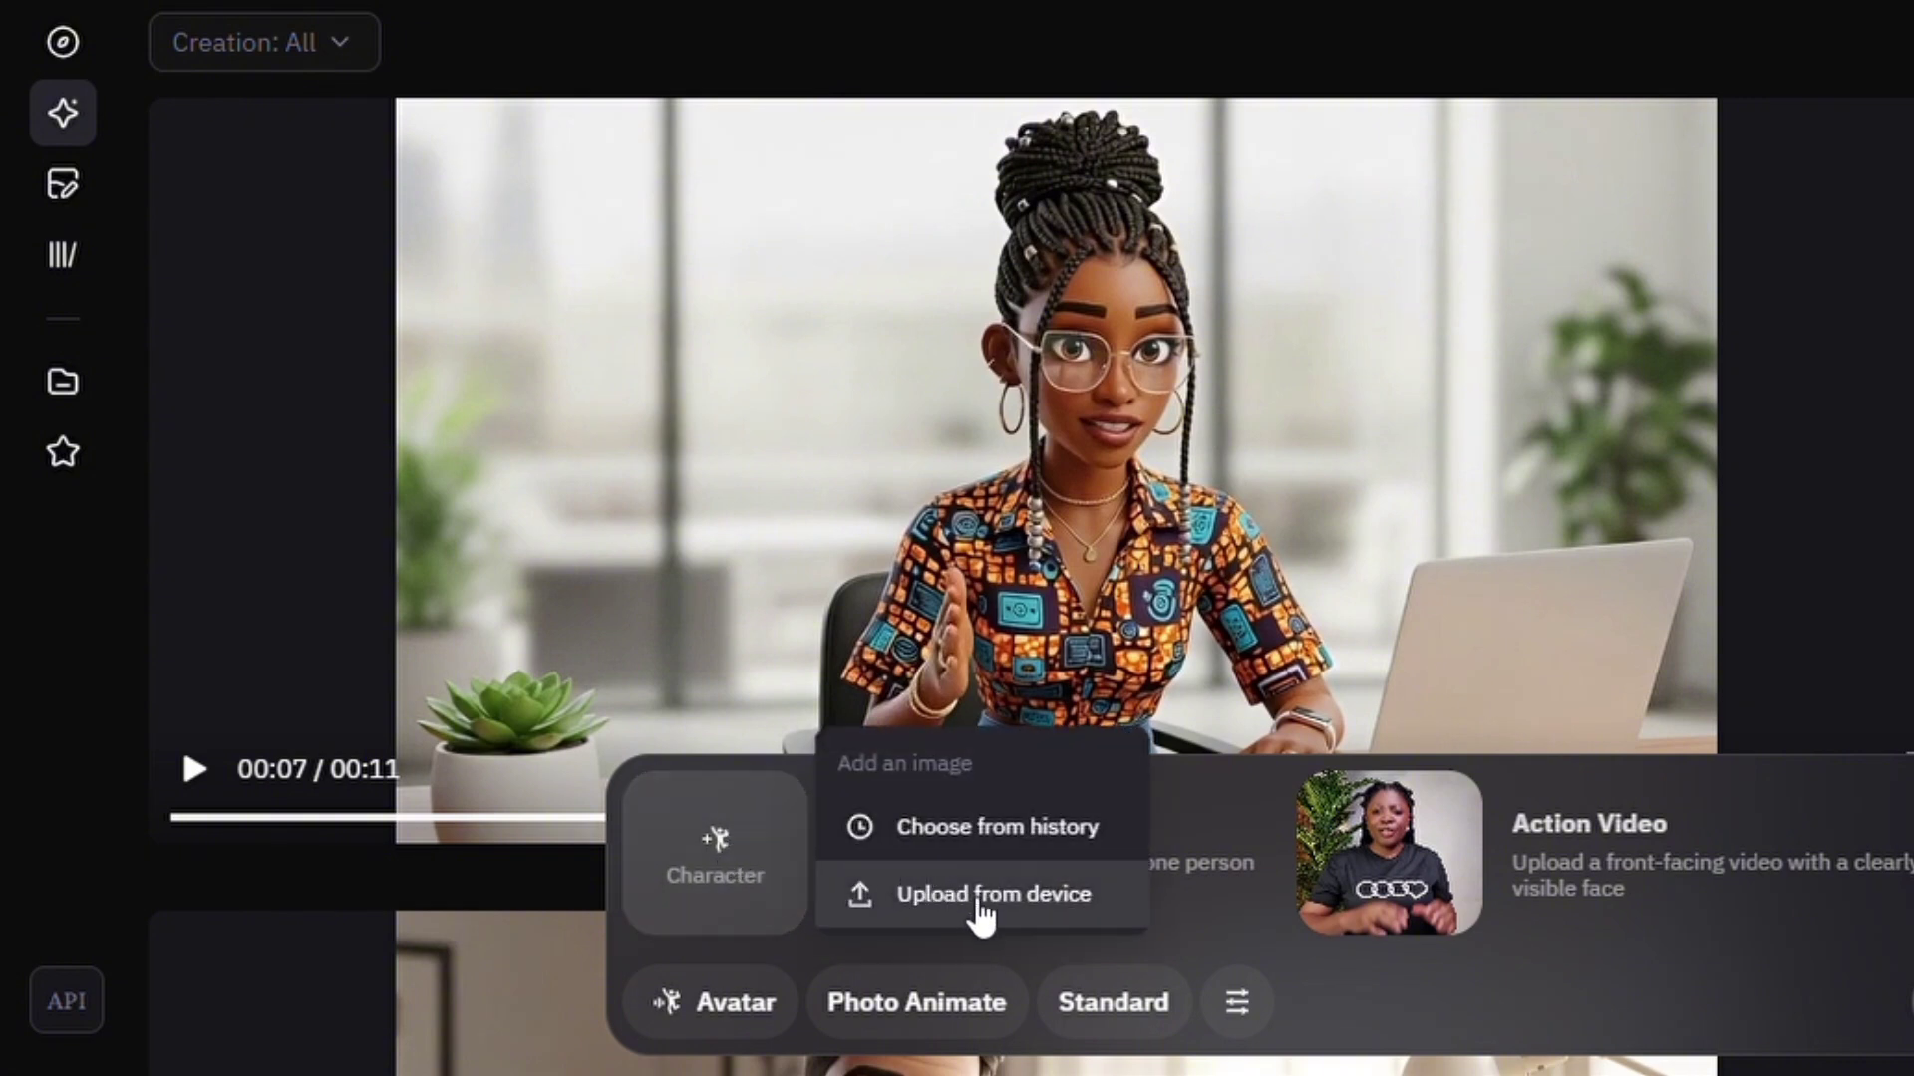
click(1036, 897)
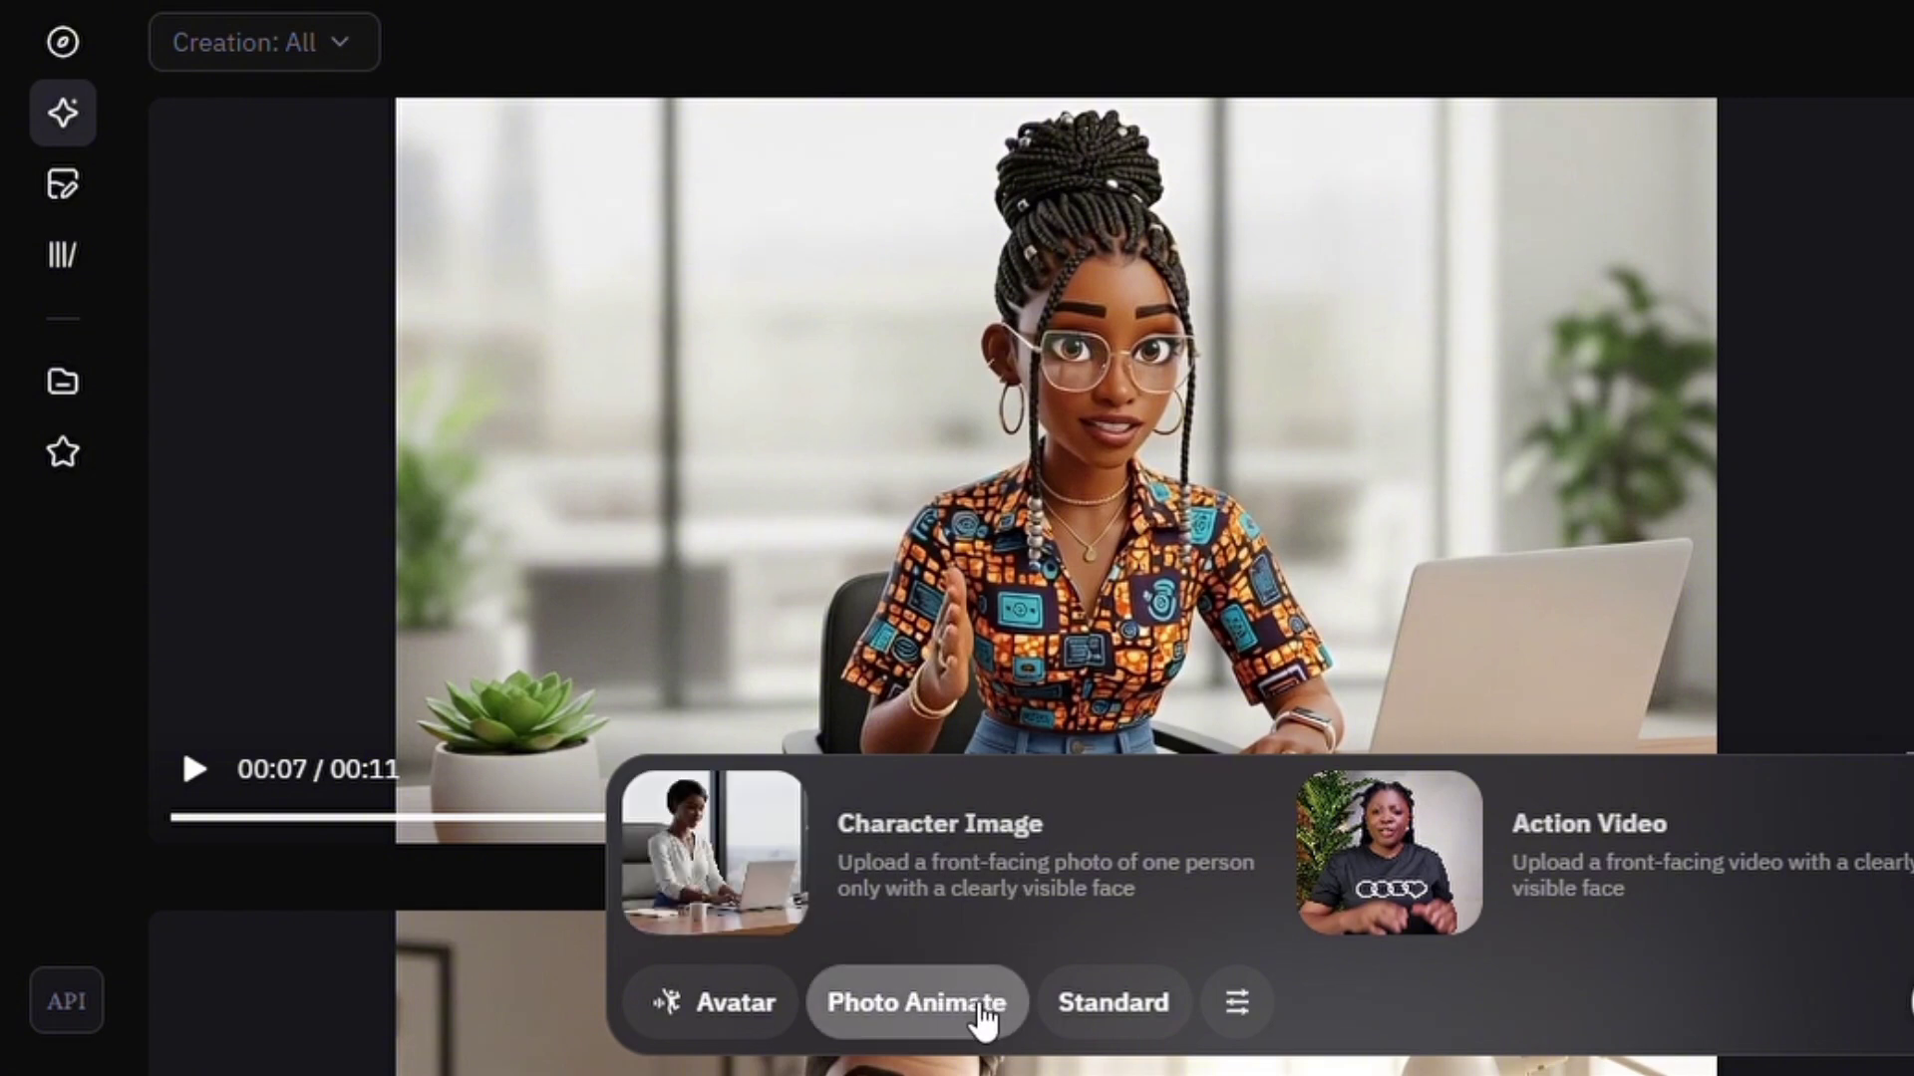
Step: Set the generation quality to Pro and review the generation settings
click(1114, 1014)
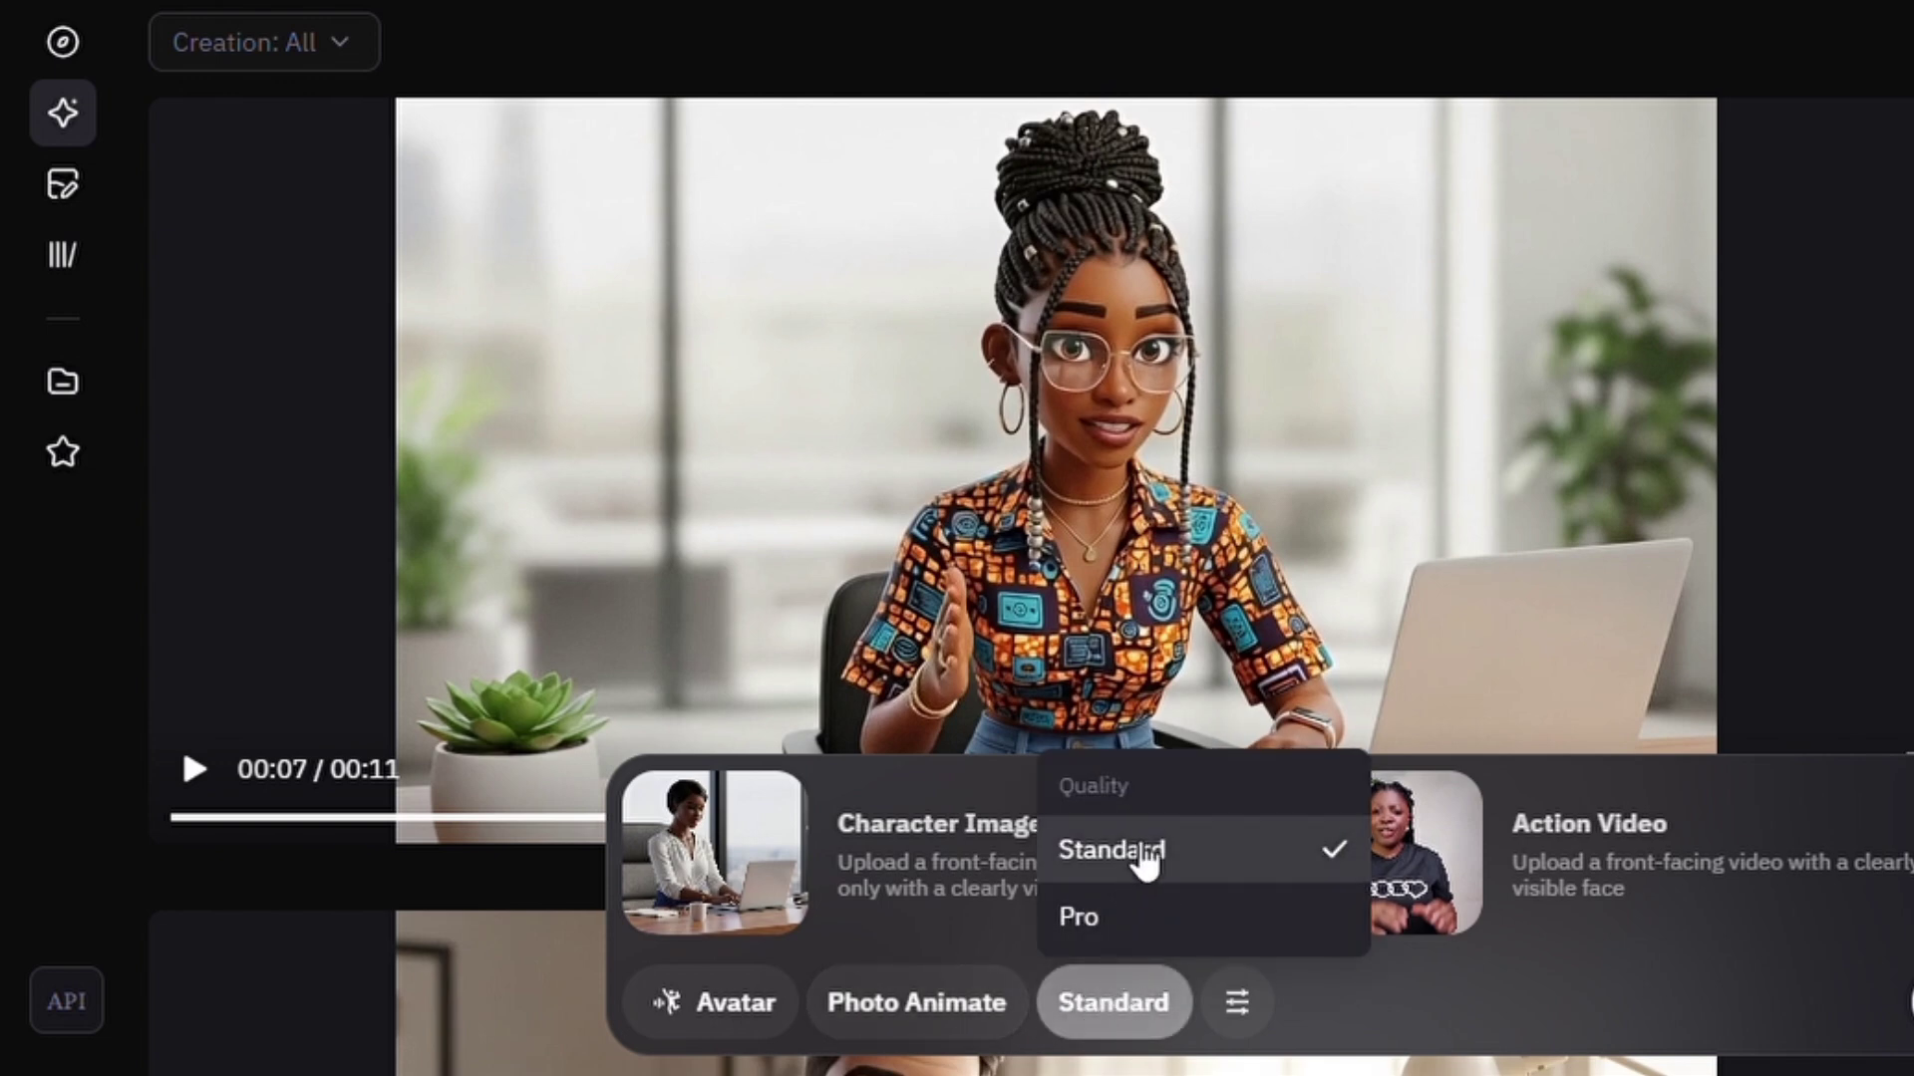
click(1136, 919)
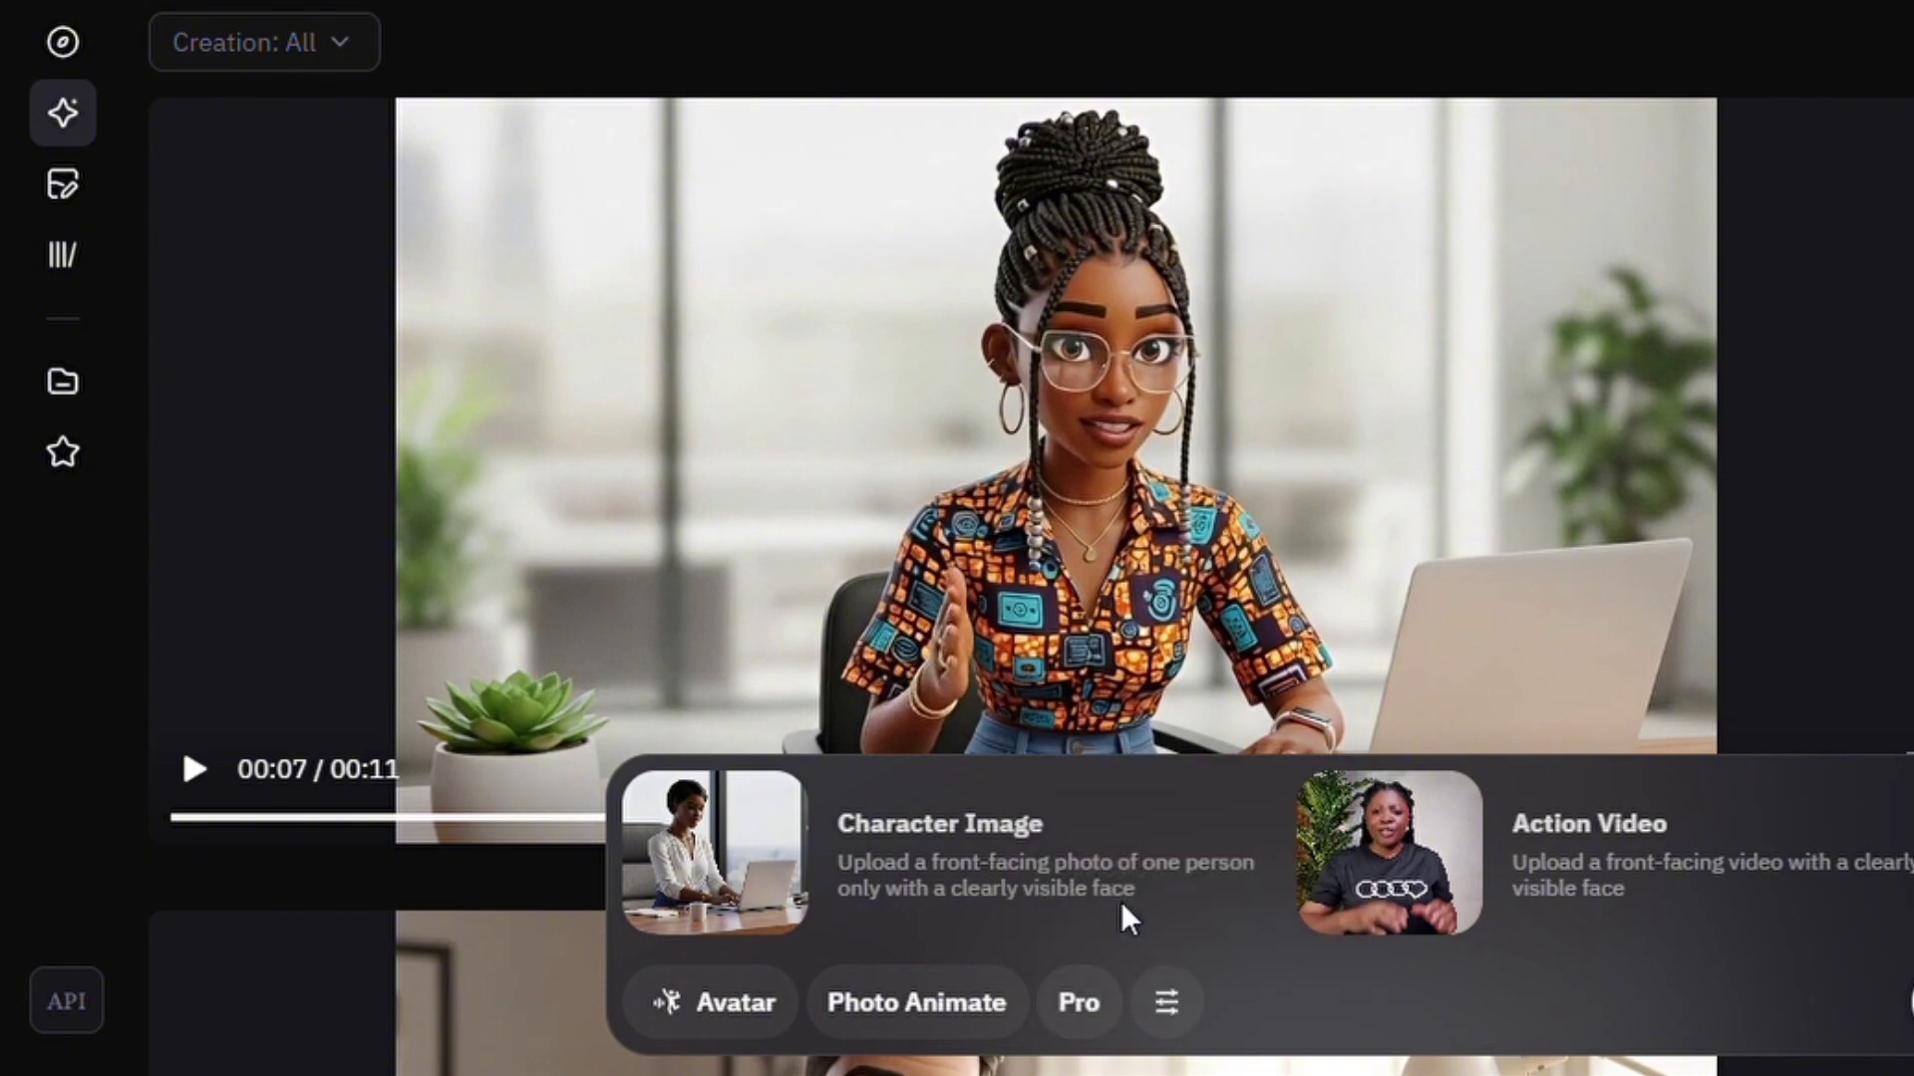
click(1168, 1005)
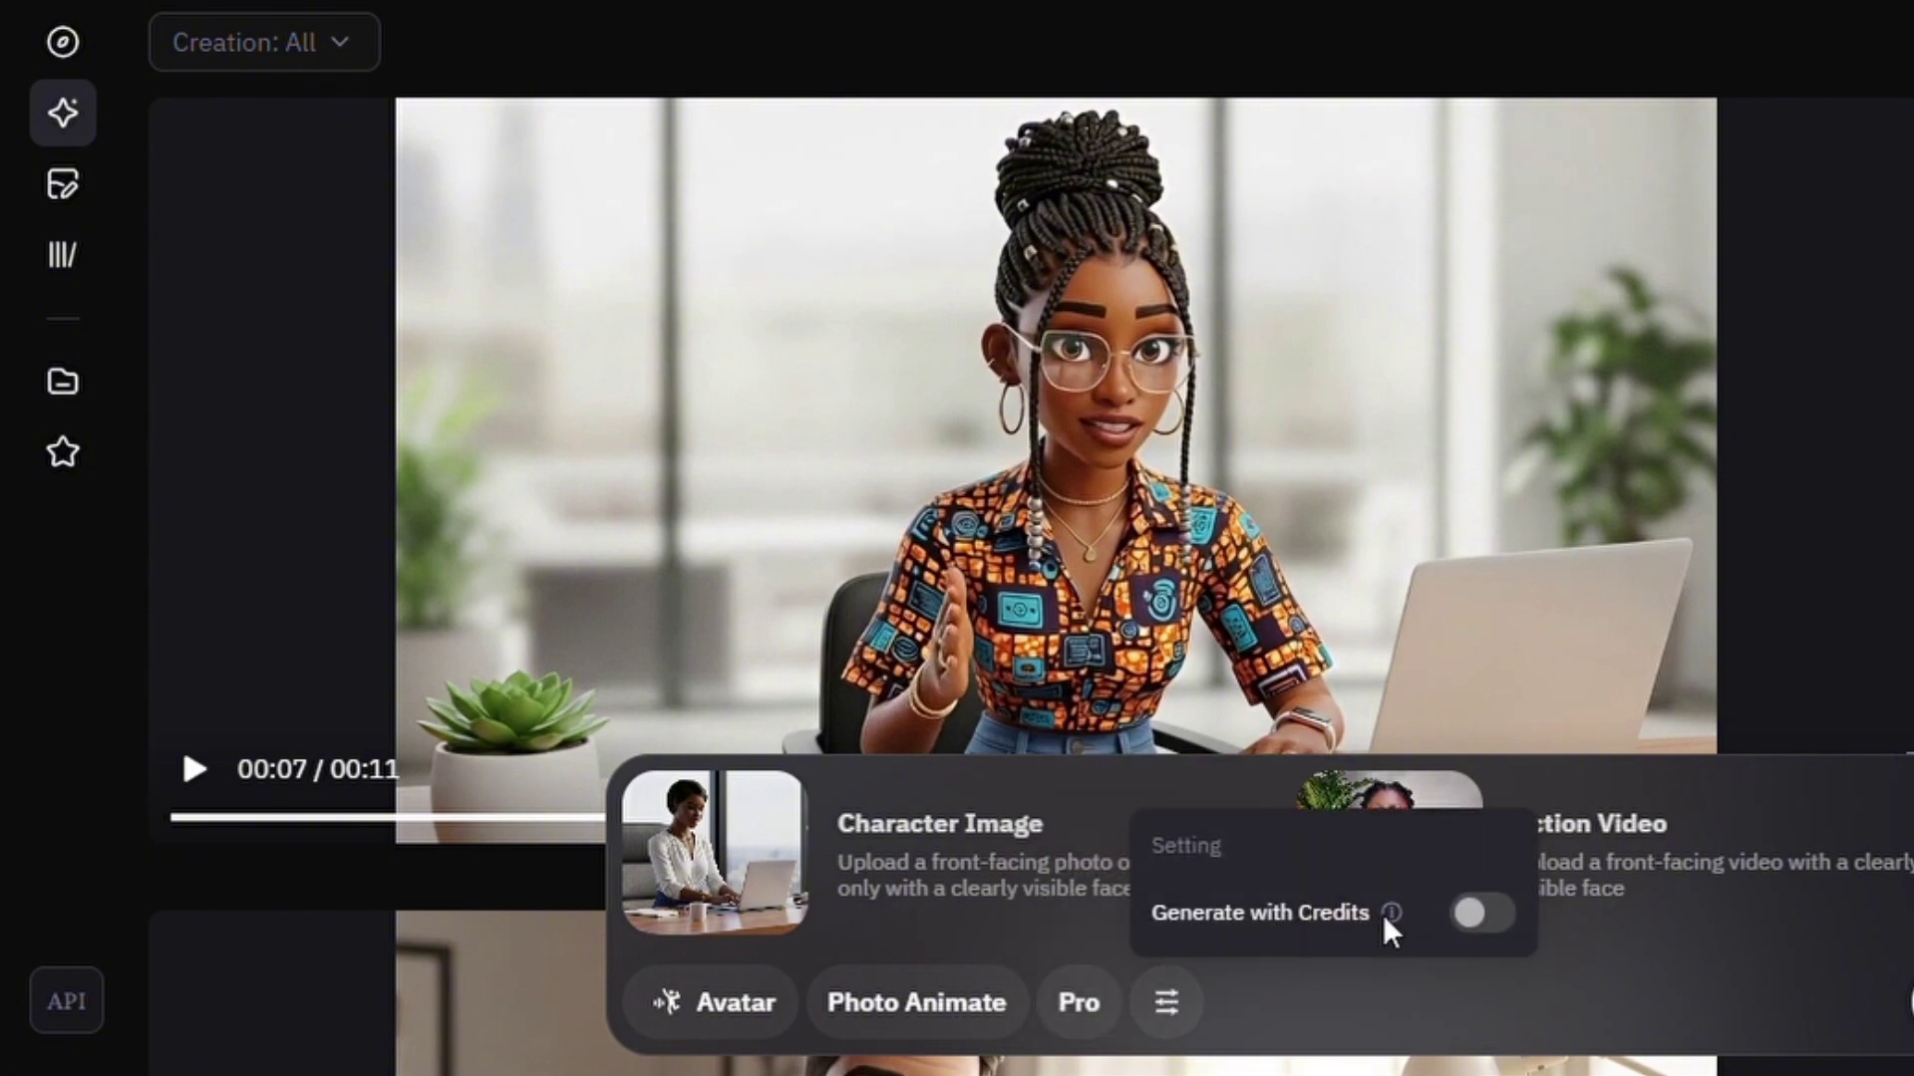
mouse_move(1473, 932)
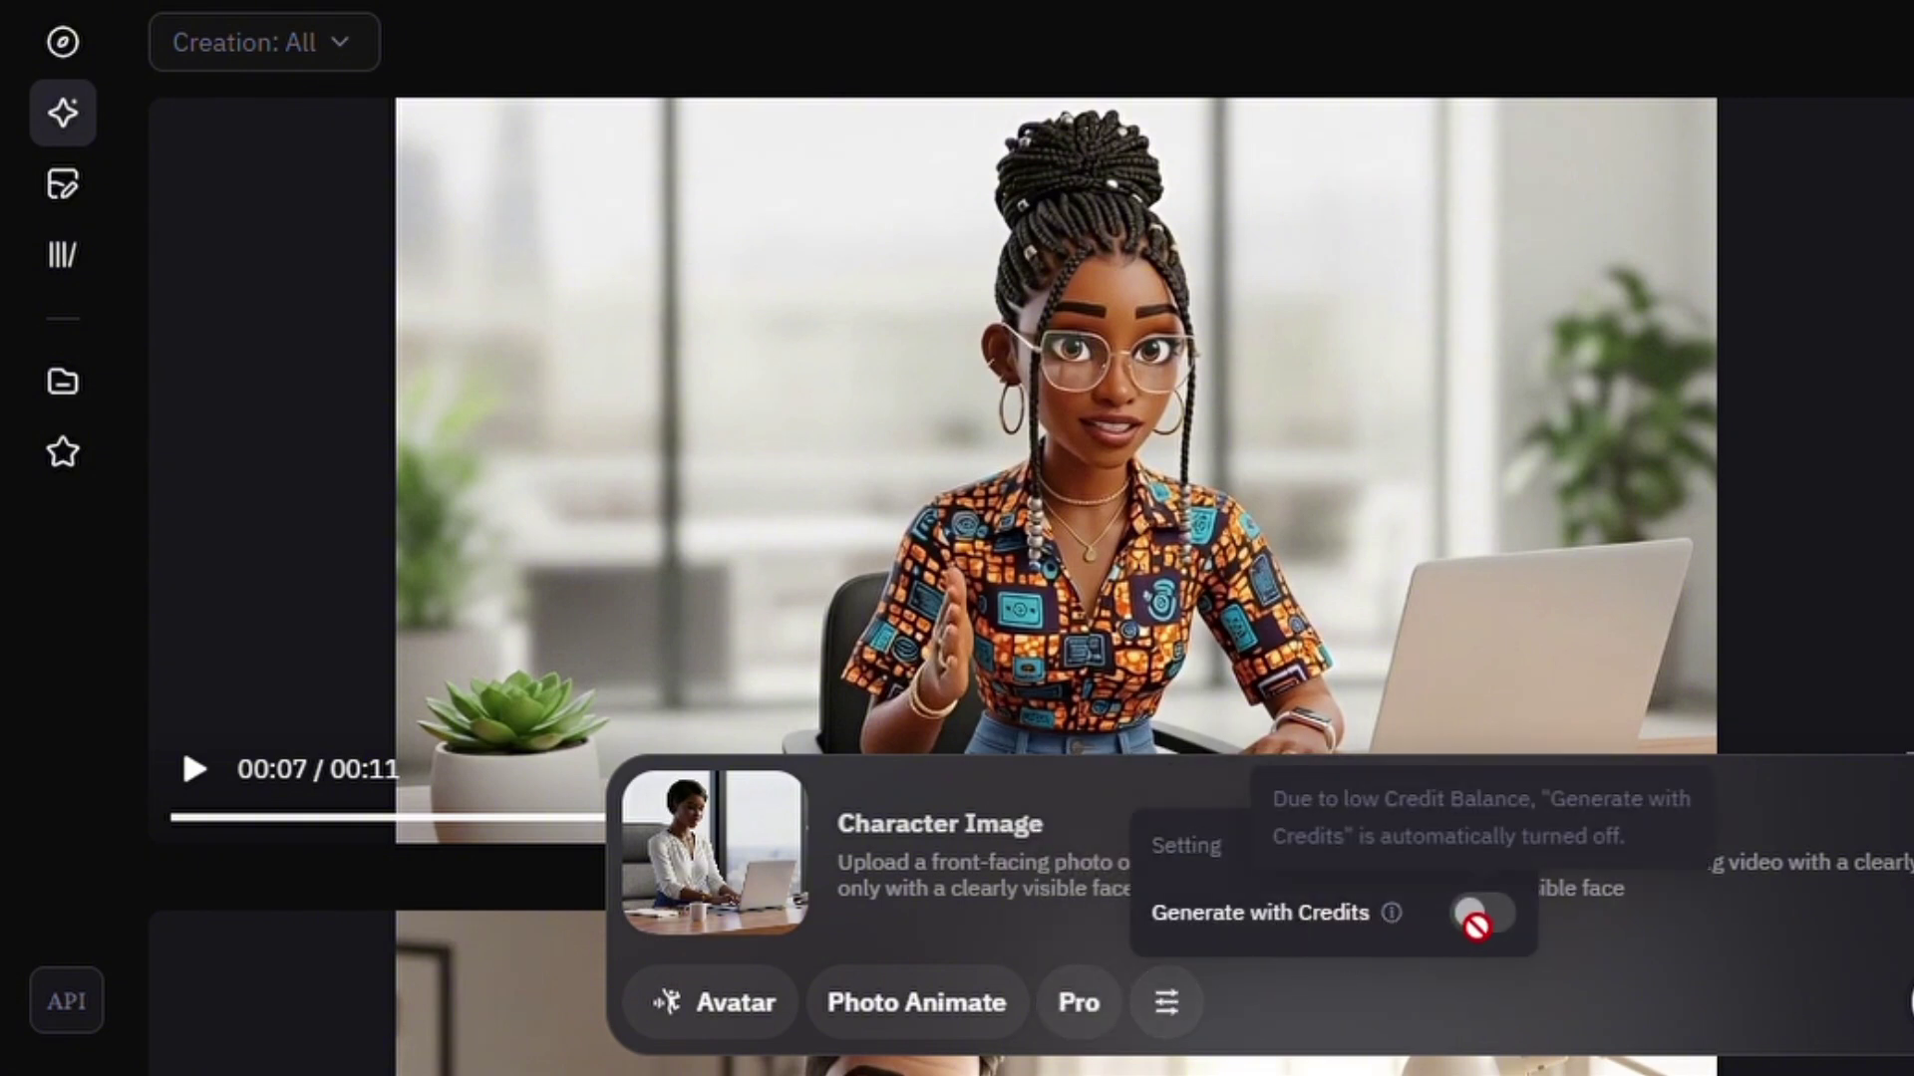
click(1366, 1007)
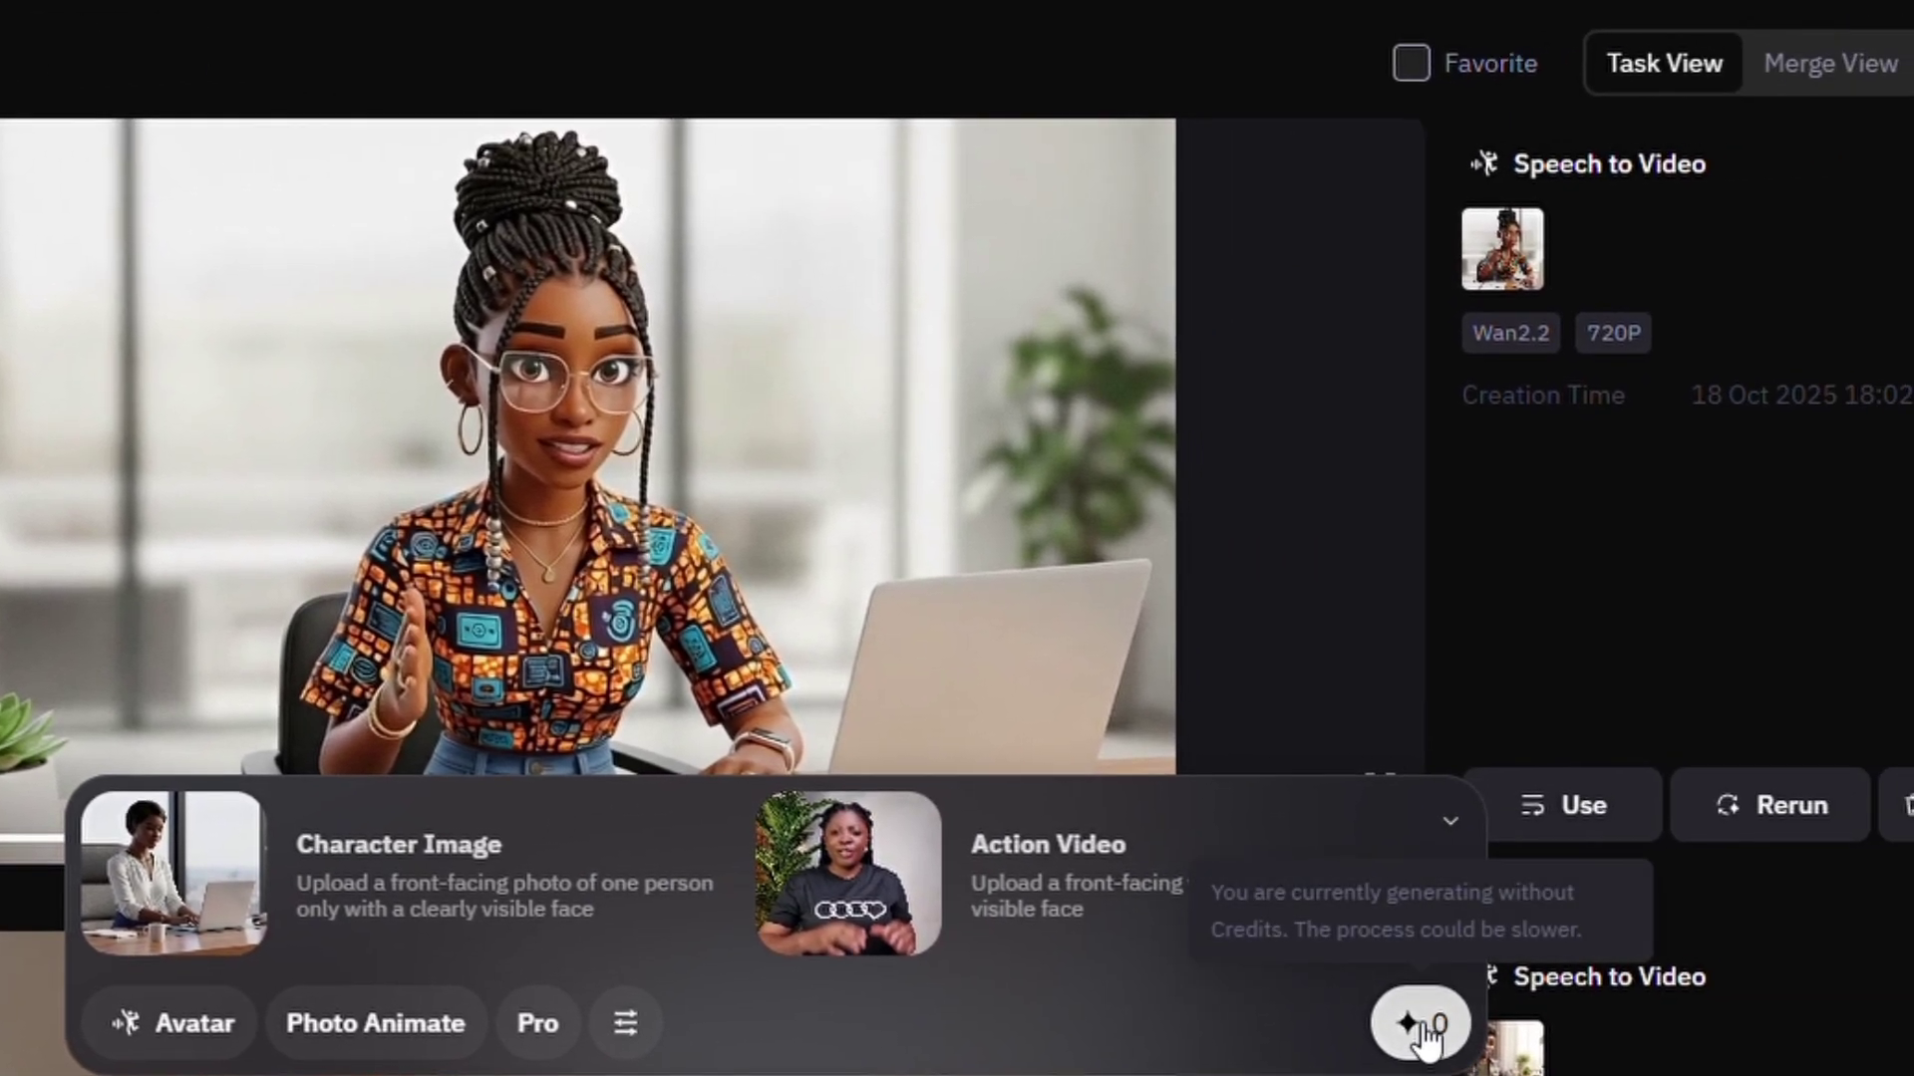
Step: Switch to Speech to Video, delete the existing speech audio, and choose Generation for new dialogue
click(429, 1032)
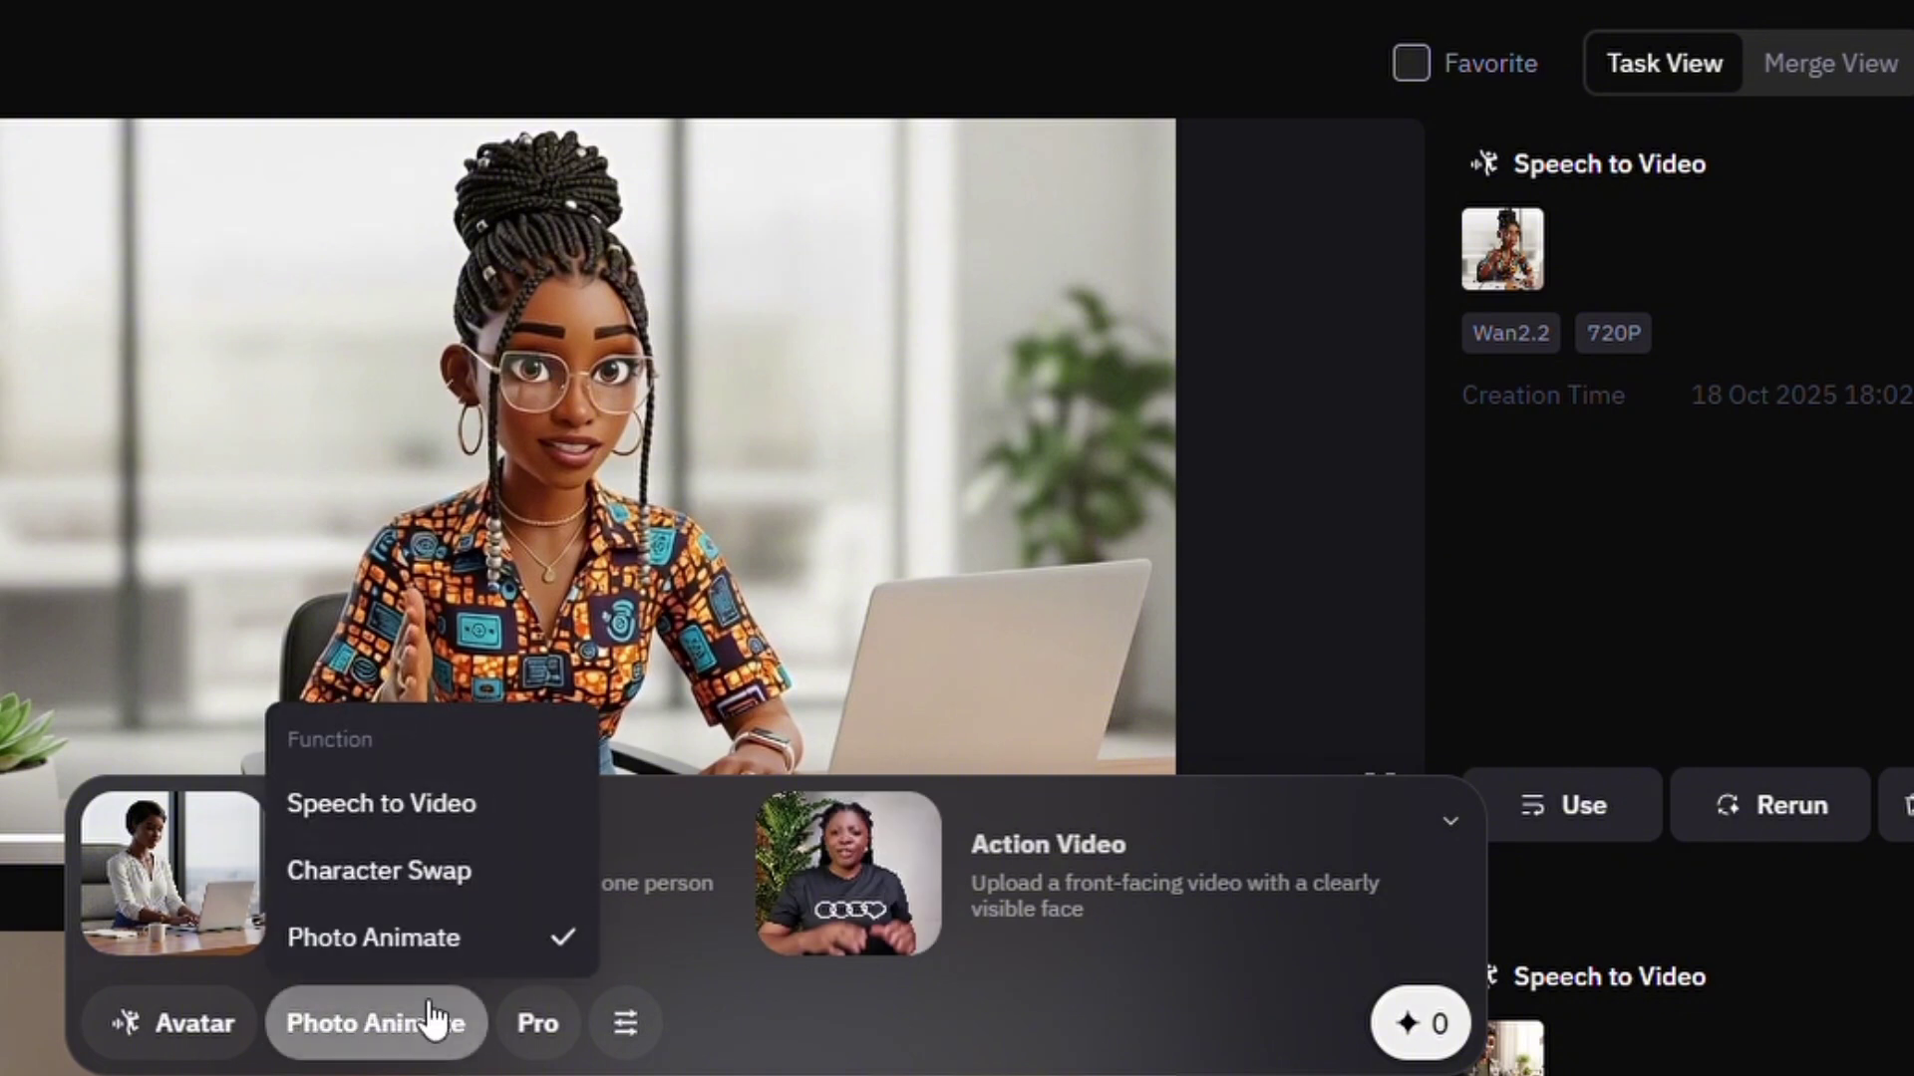
click(430, 810)
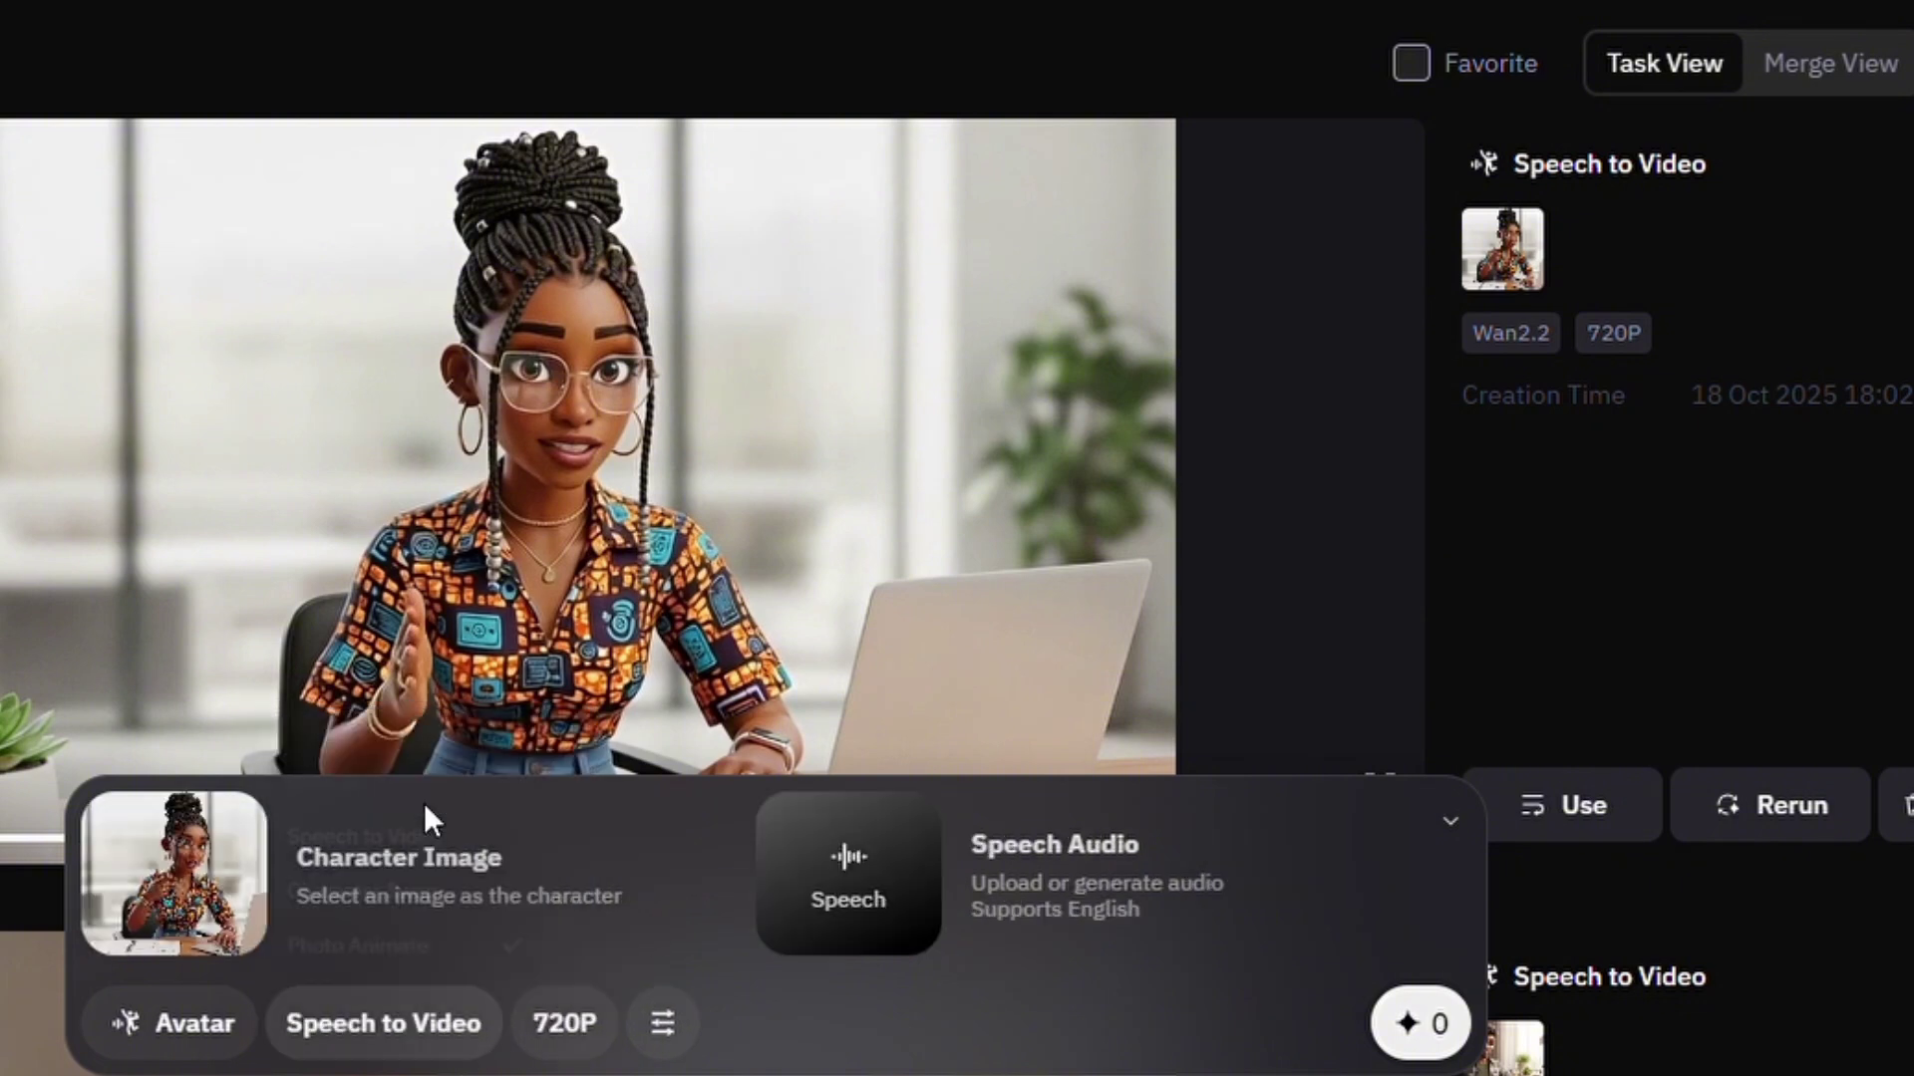
mouse_move(214, 843)
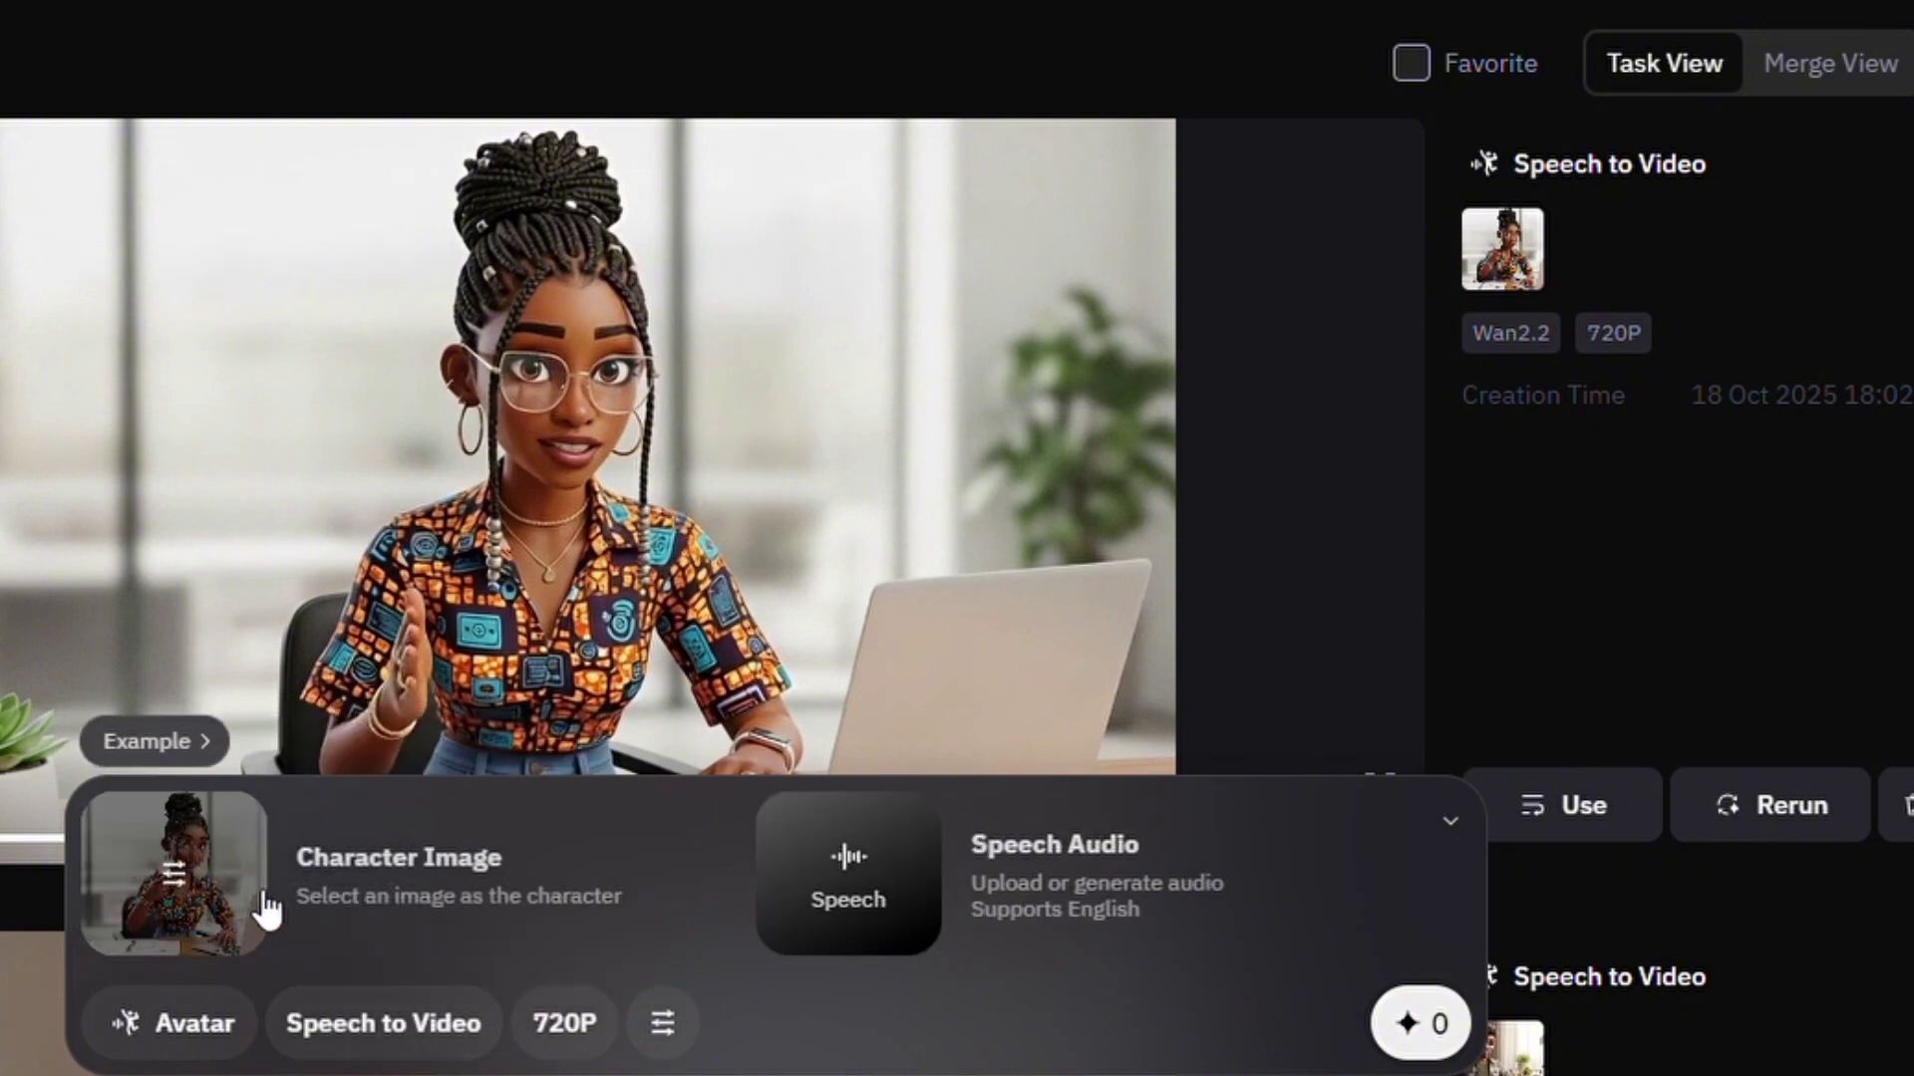
drag(1034, 844, 1039, 890)
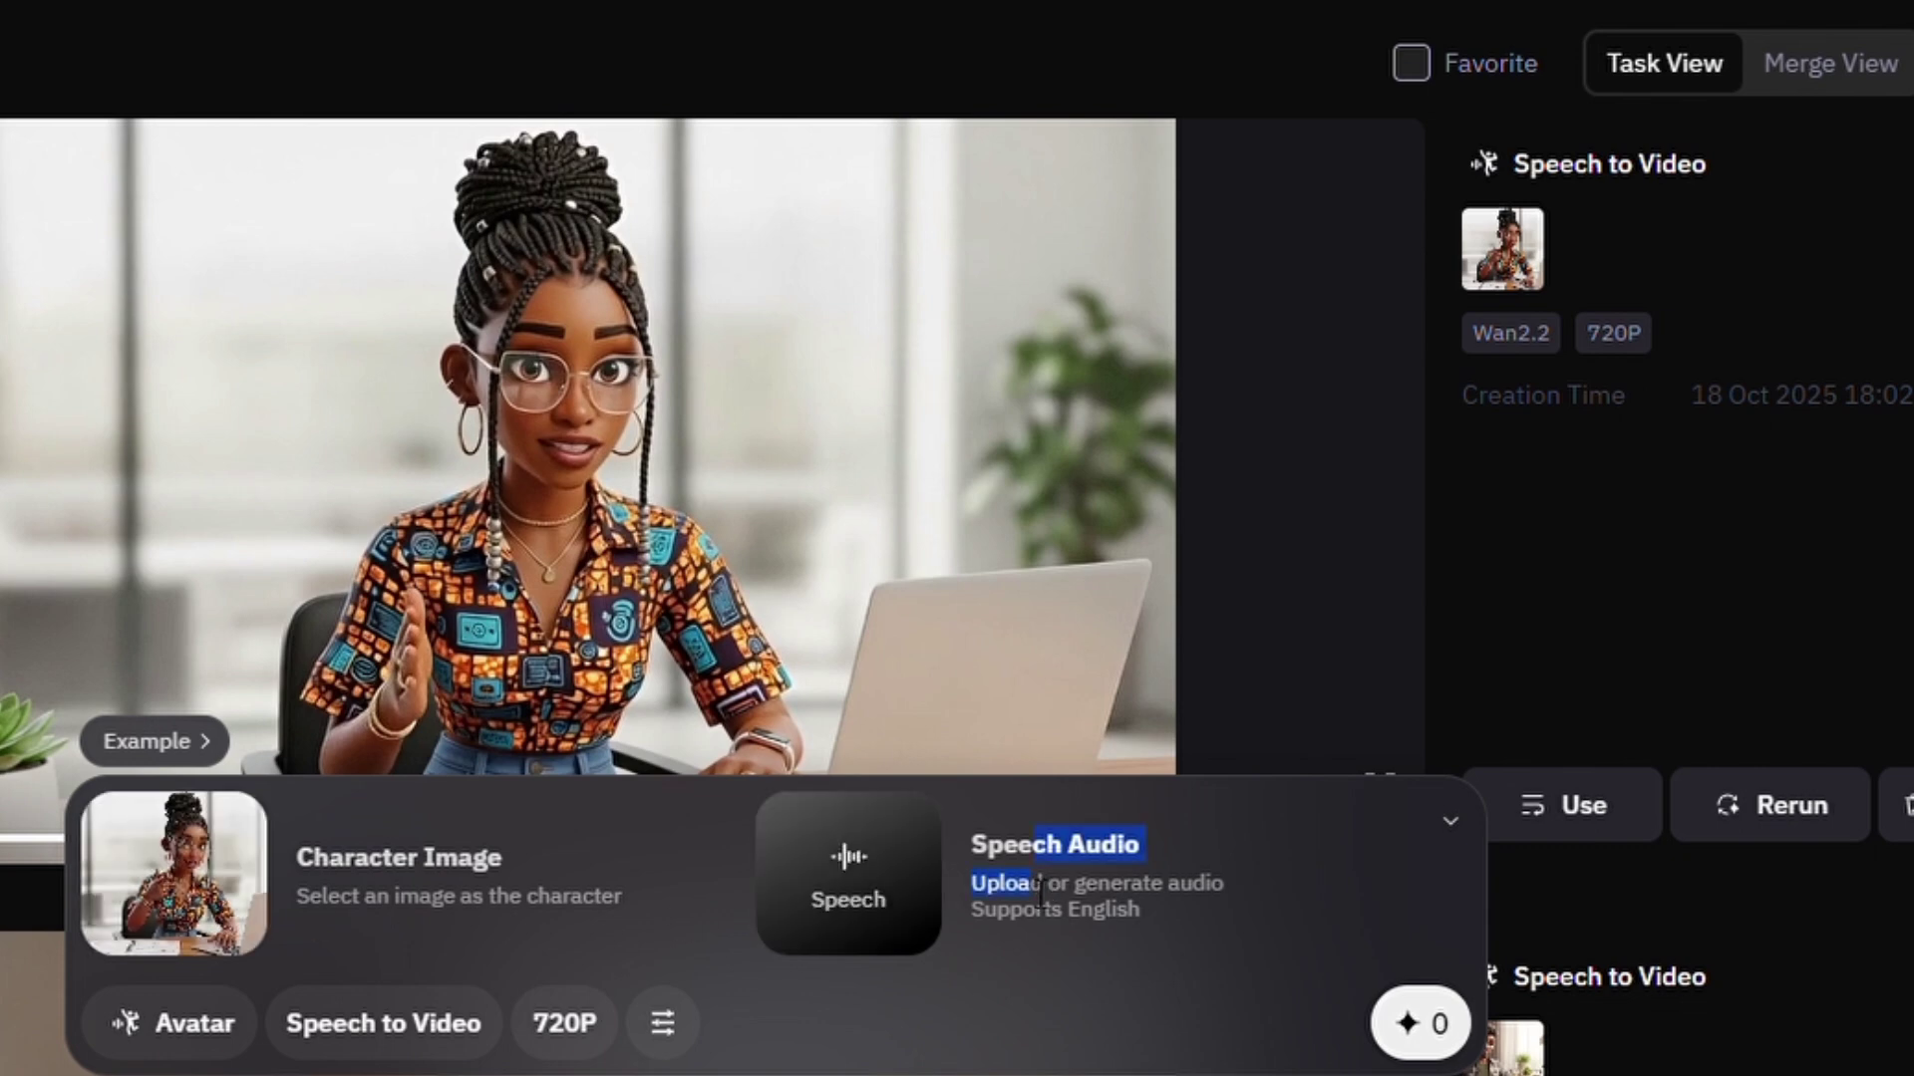
click(849, 883)
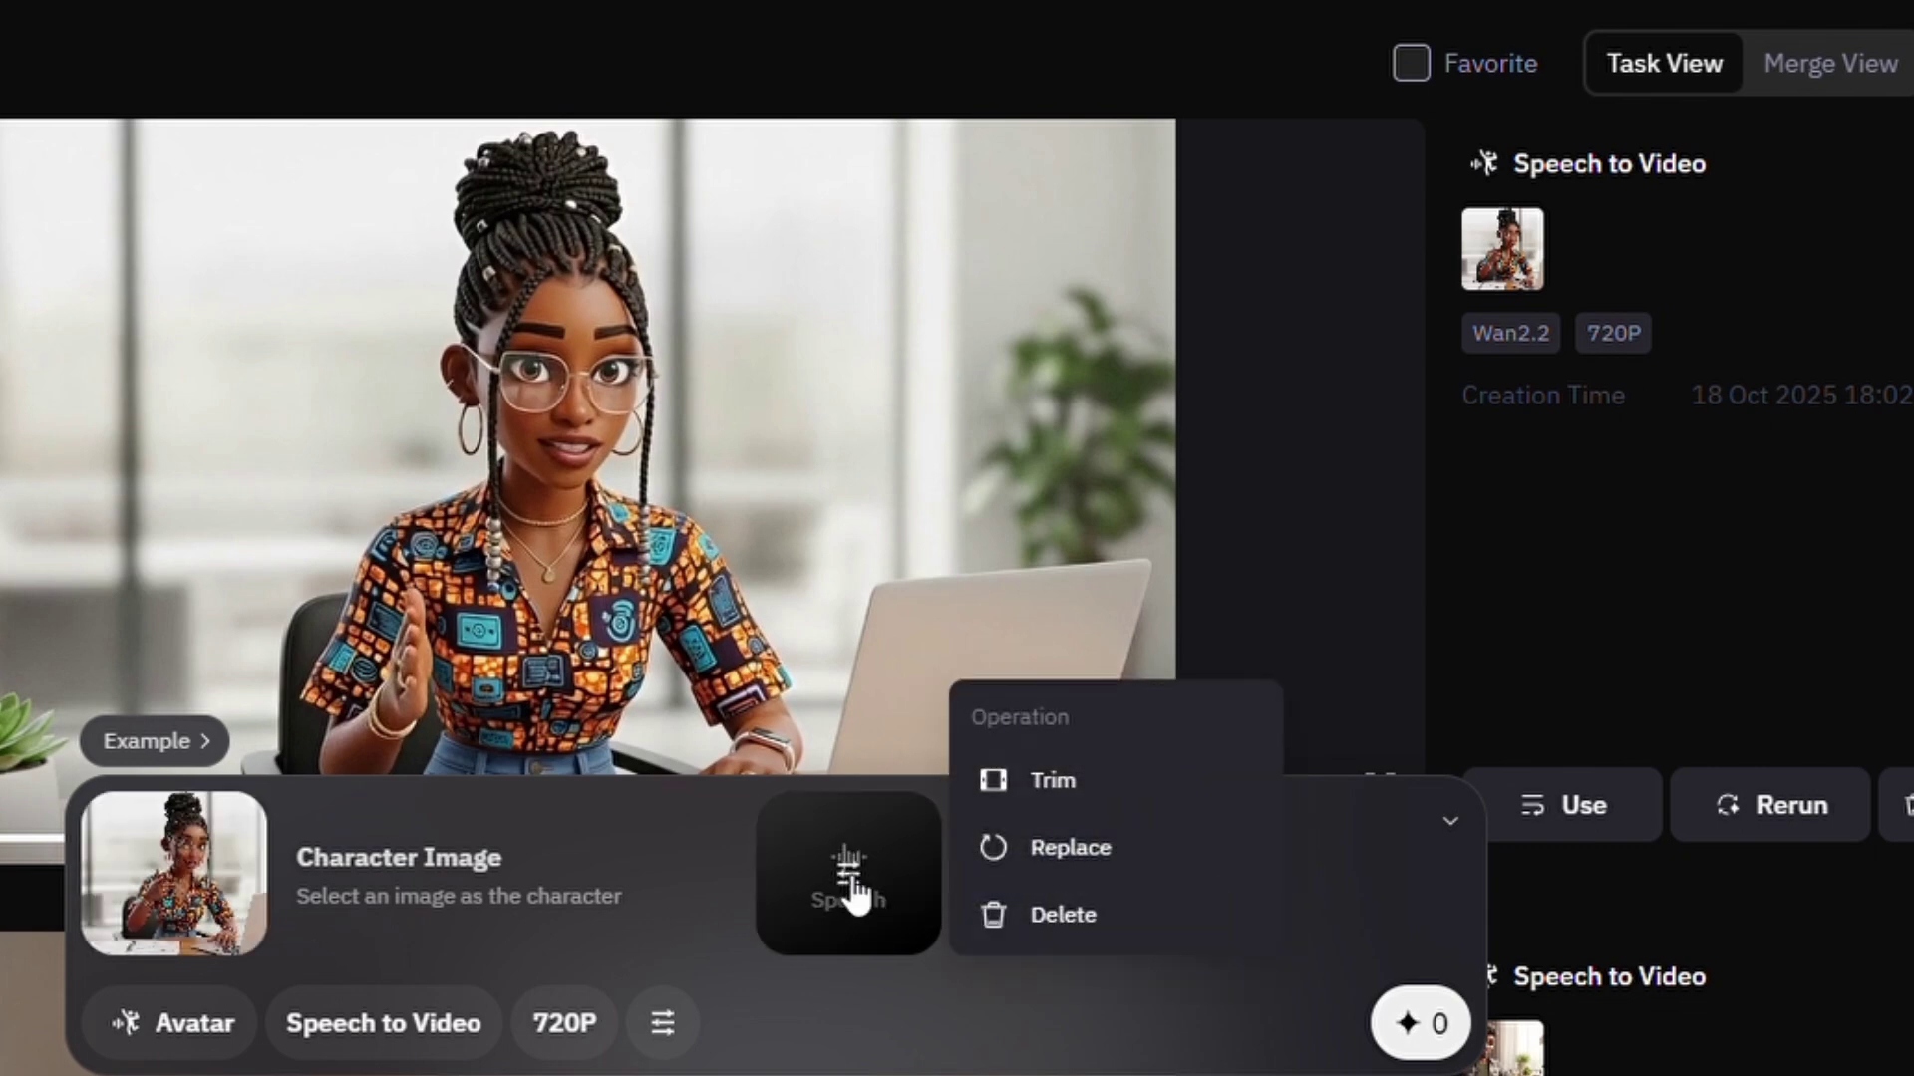
click(1046, 922)
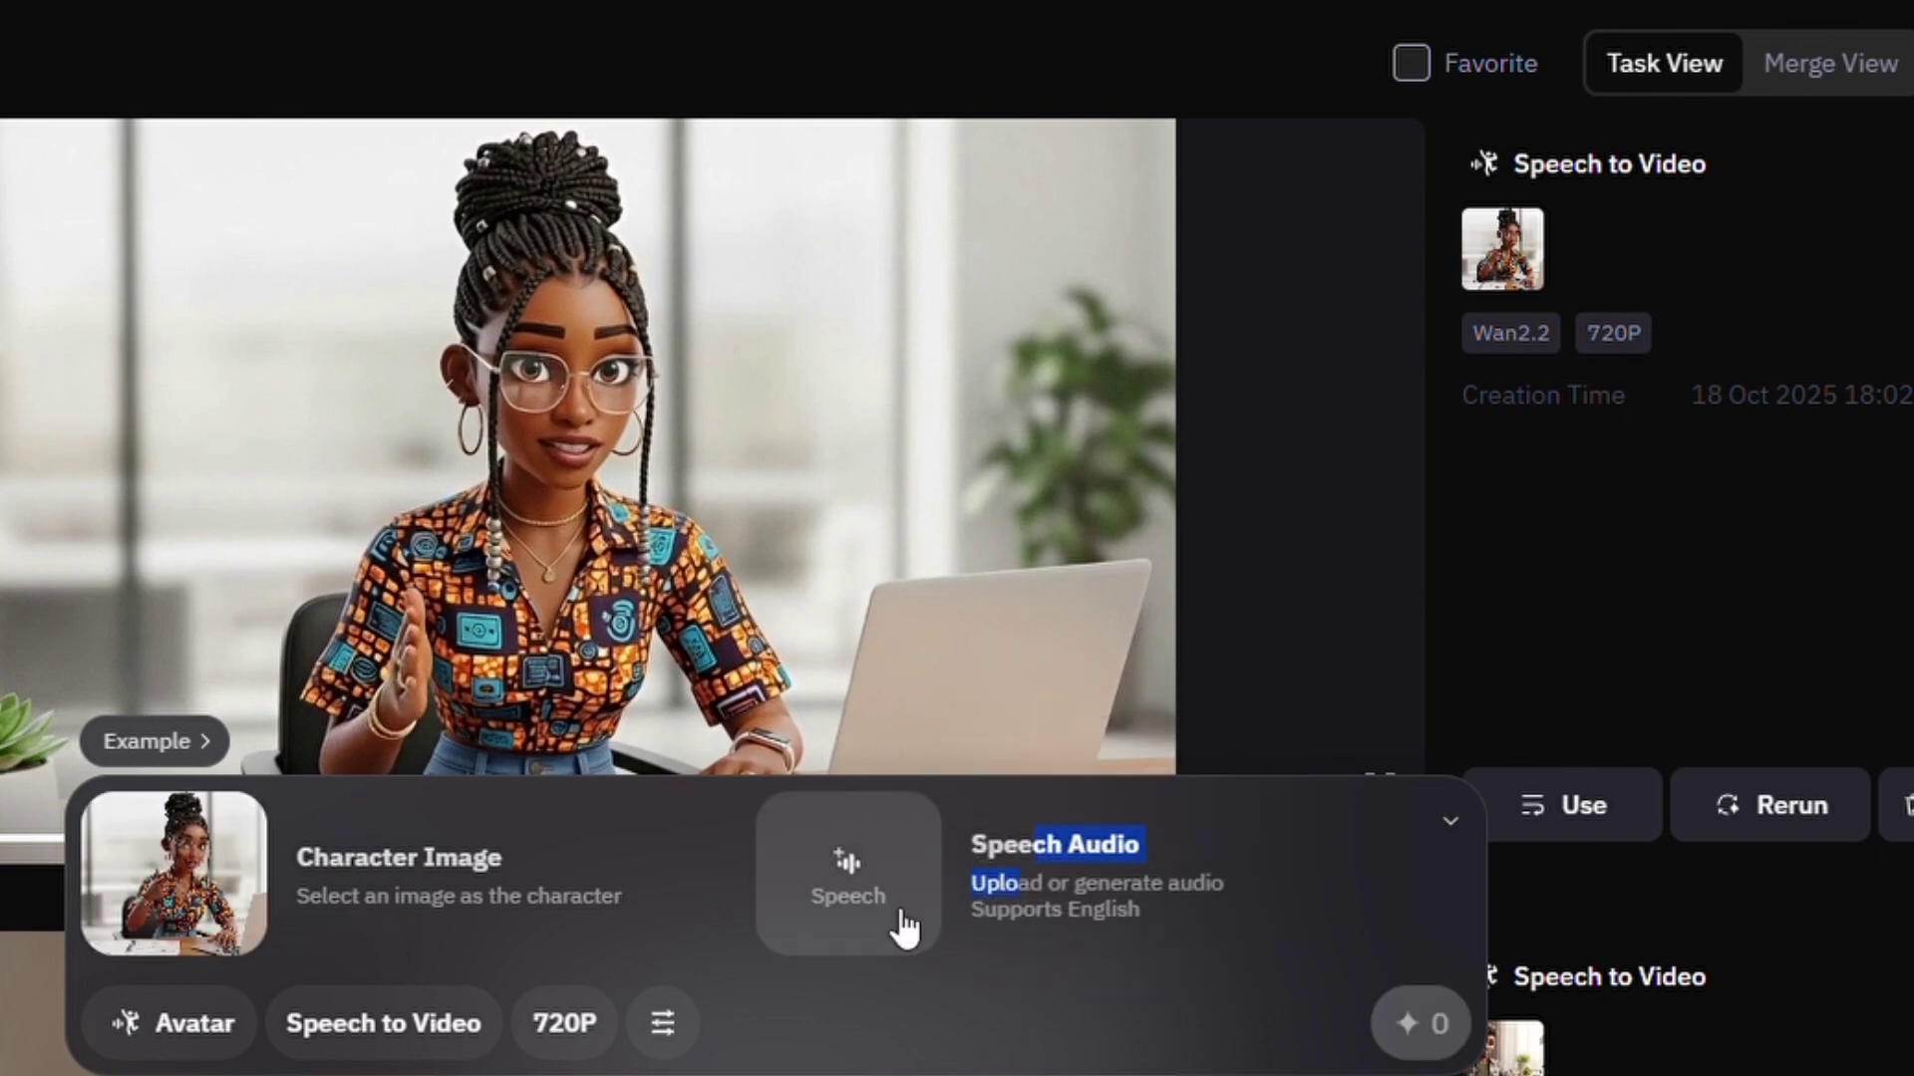
click(863, 899)
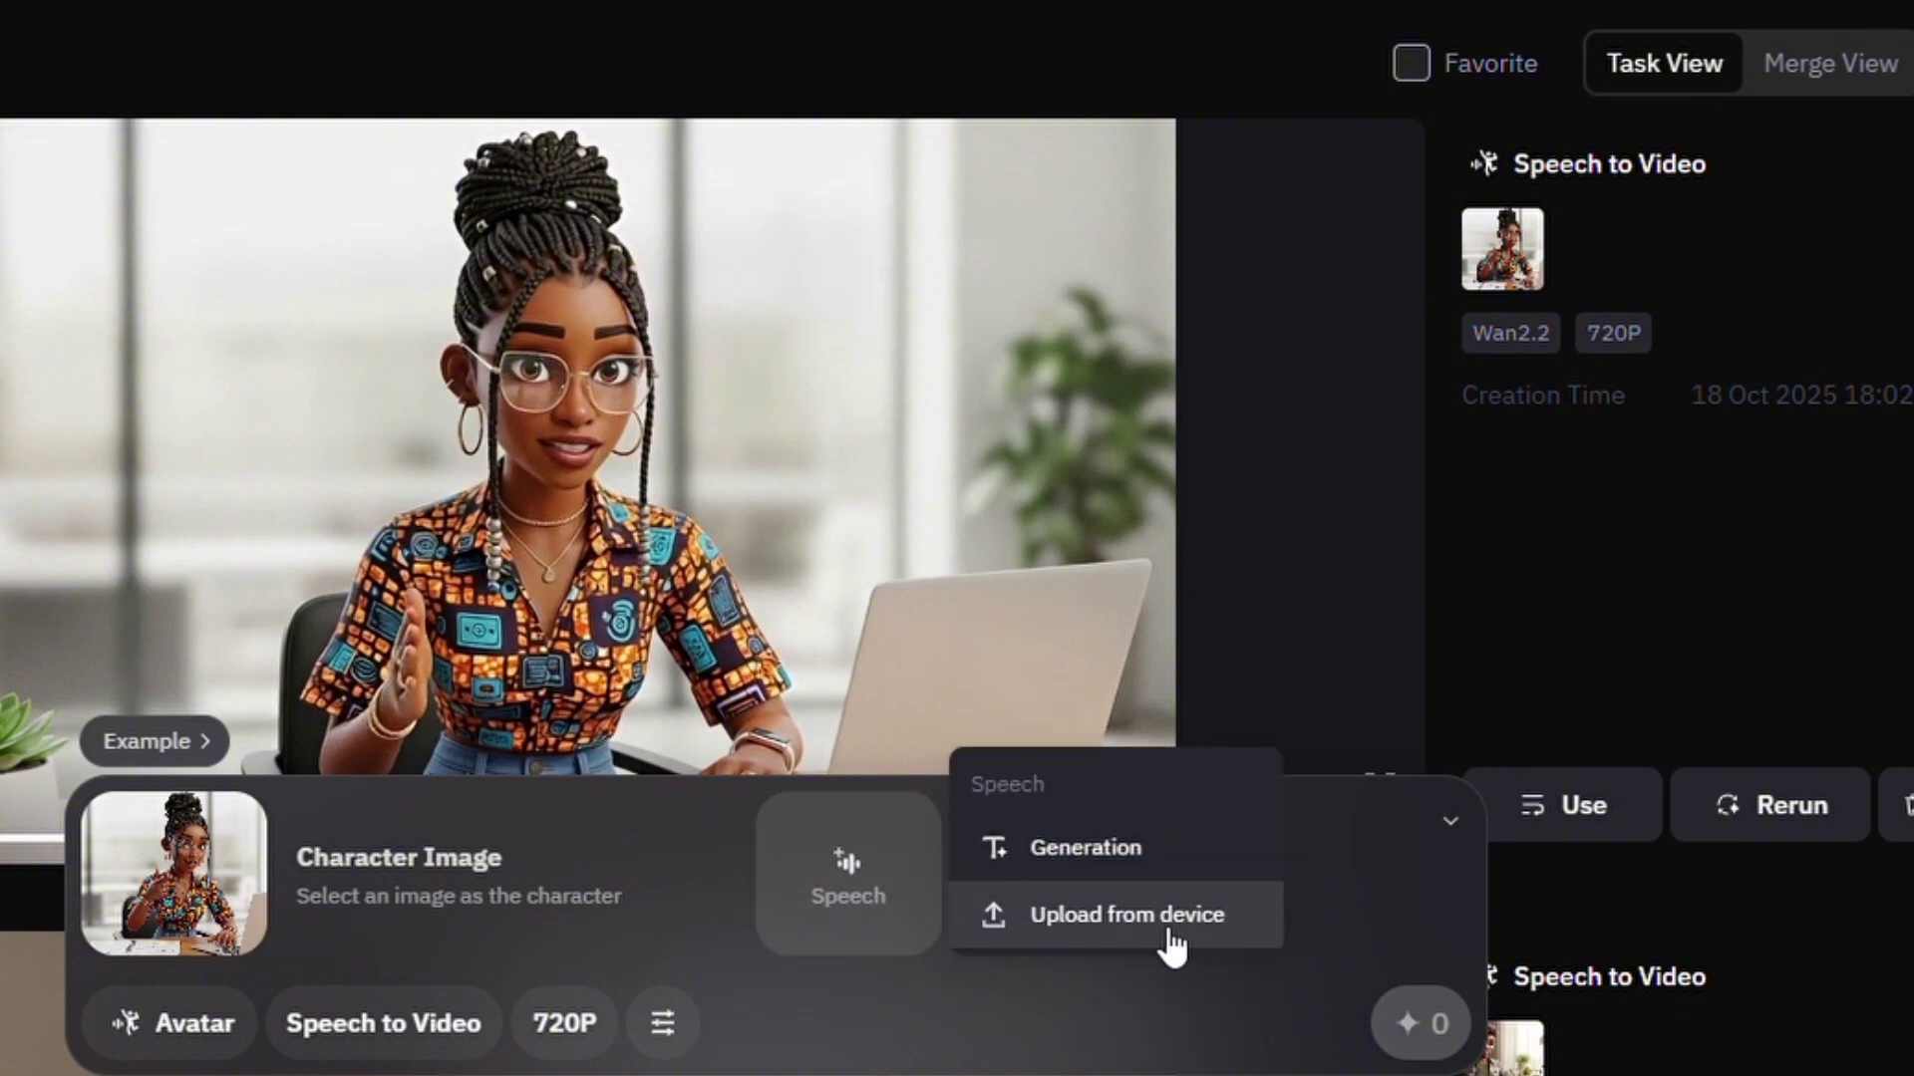
click(1164, 871)
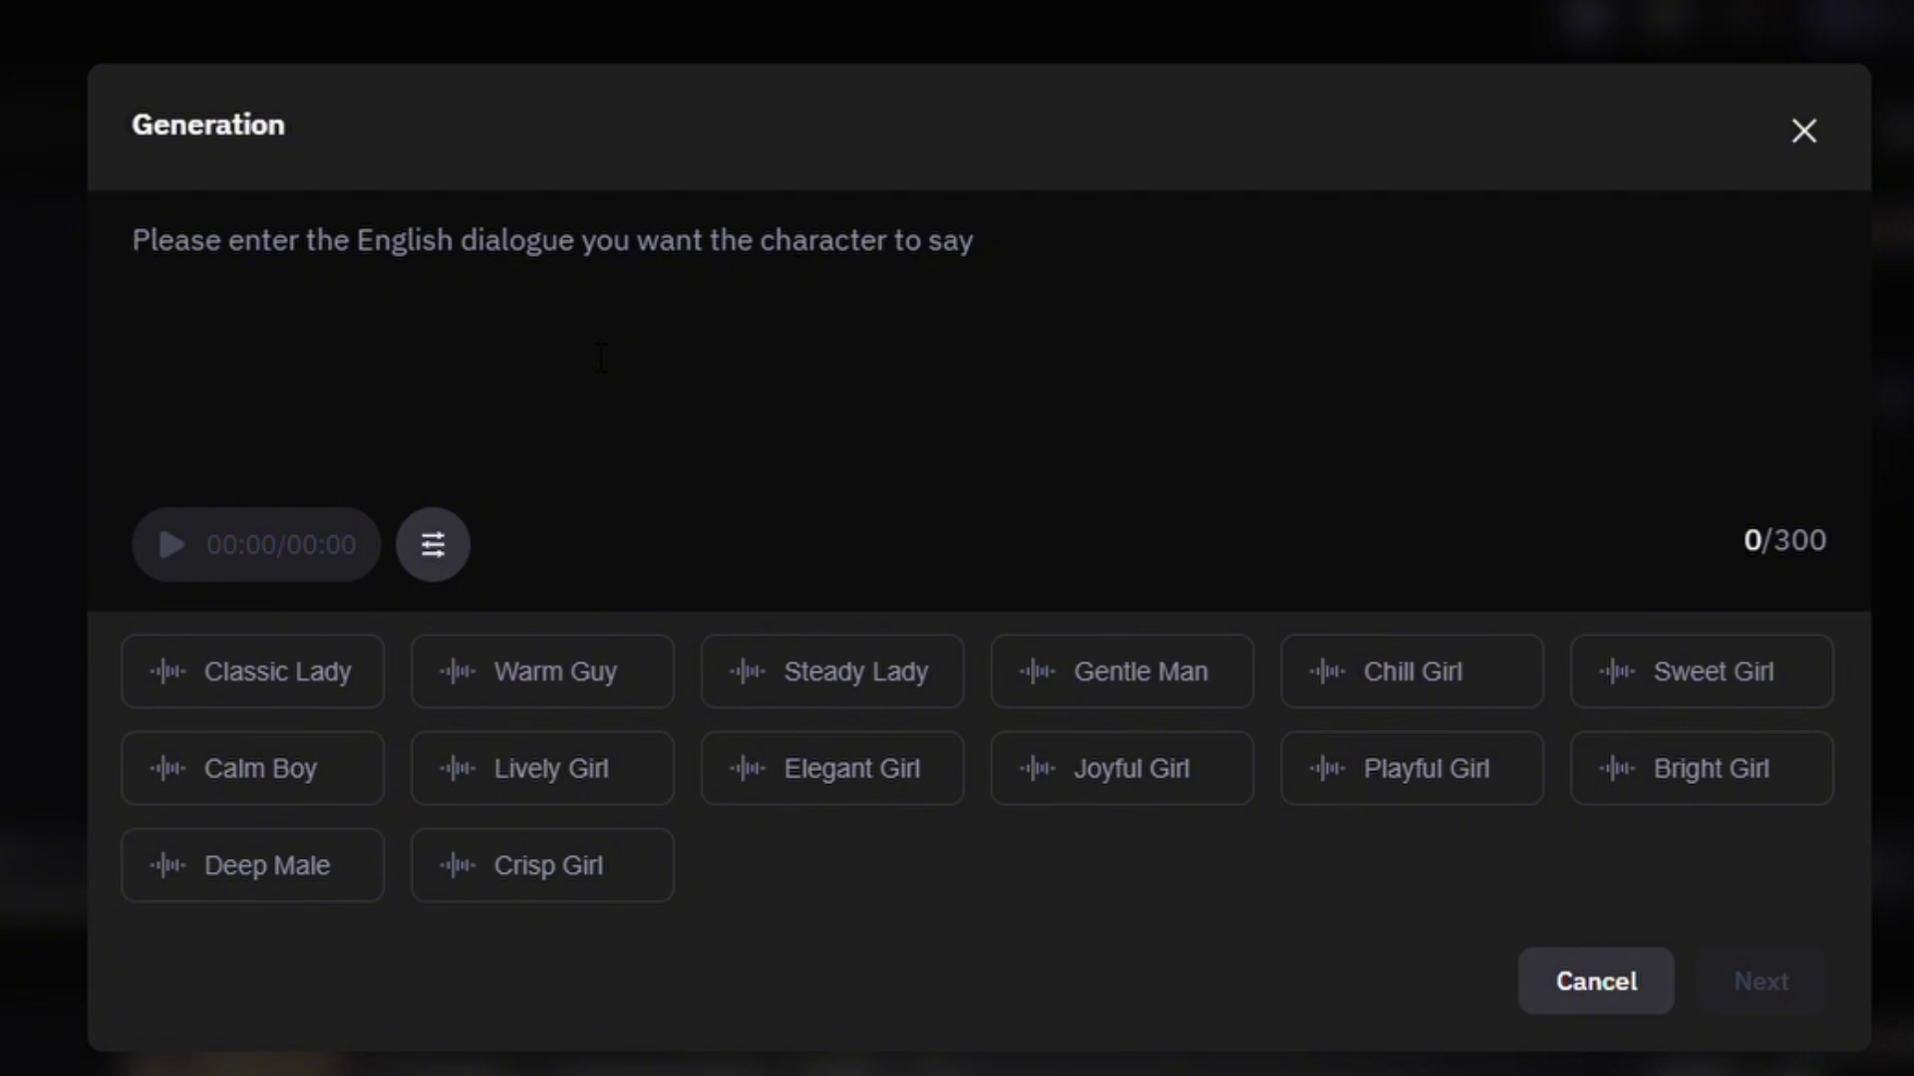
Step: Generate the line 'How are you doing today' in the Classic Lady voice
text(How are you di)
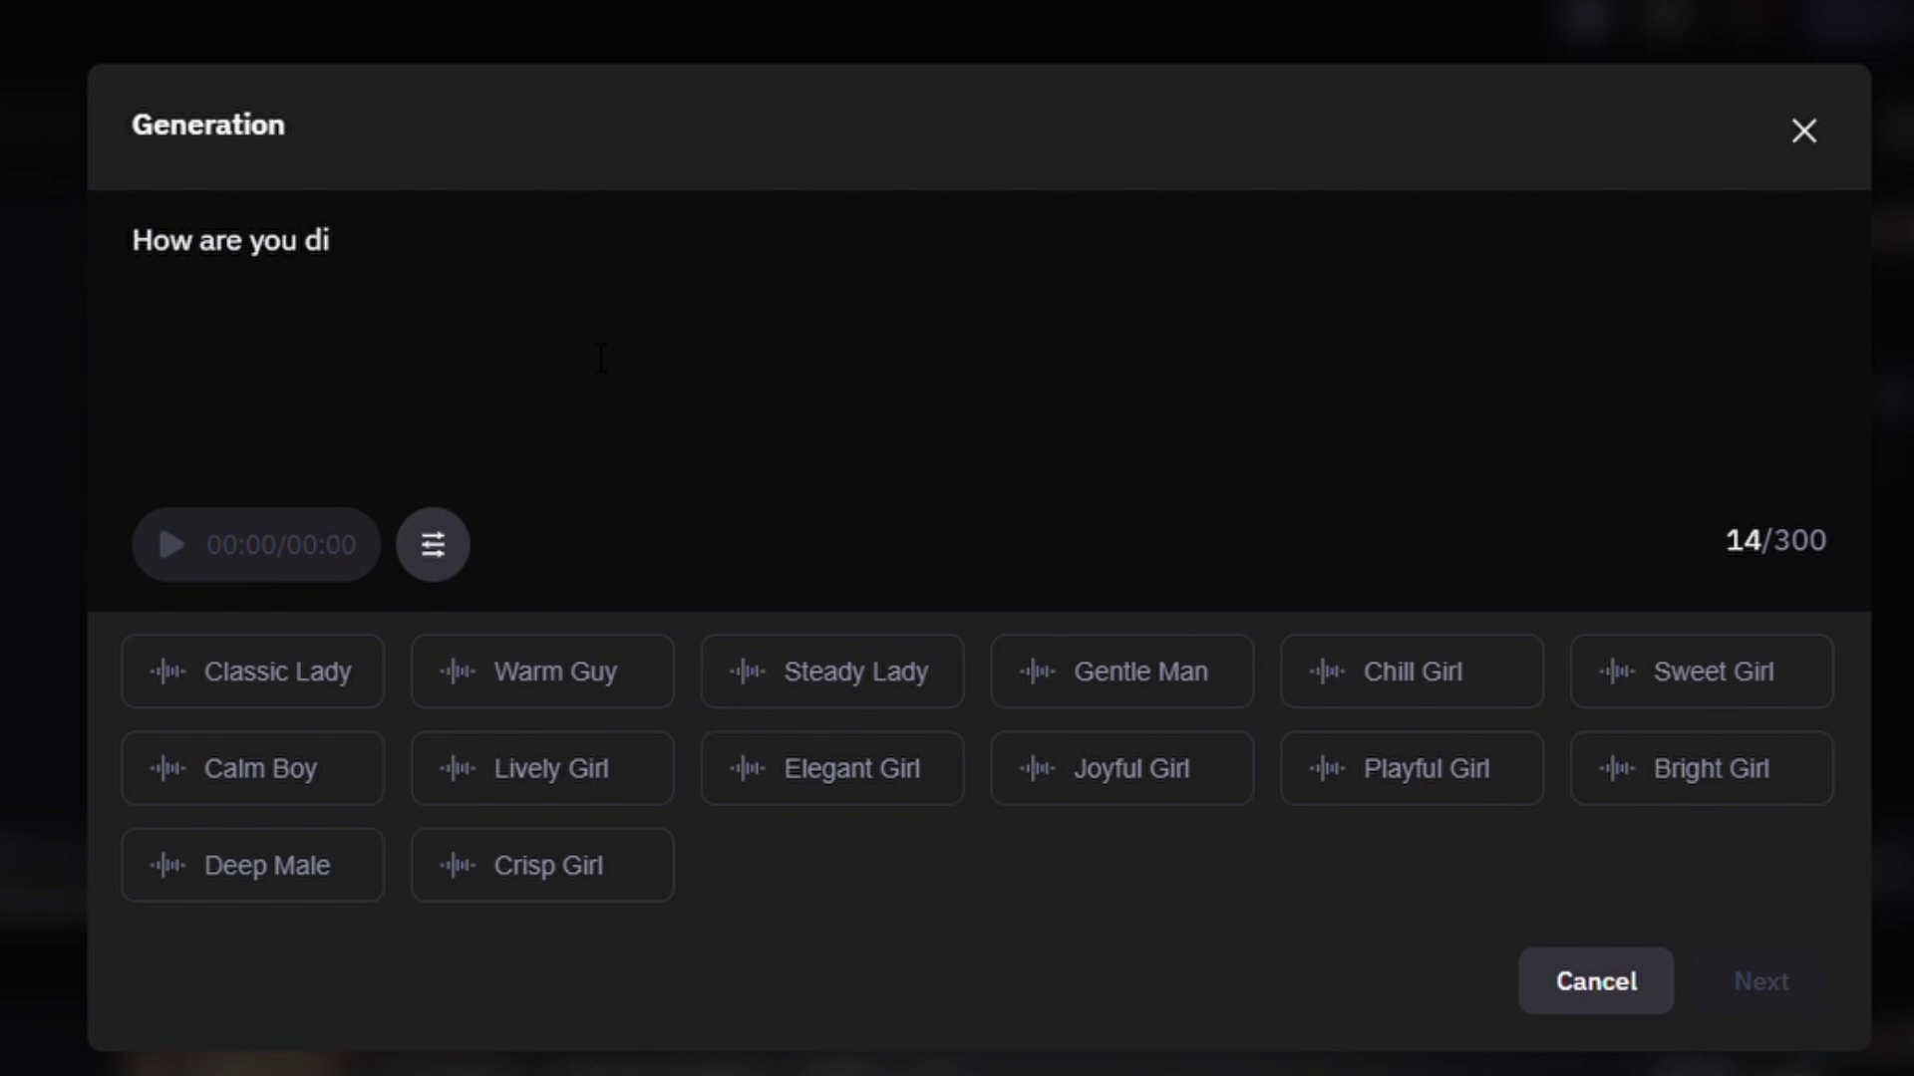
key(BackSpace)
text(oing today)
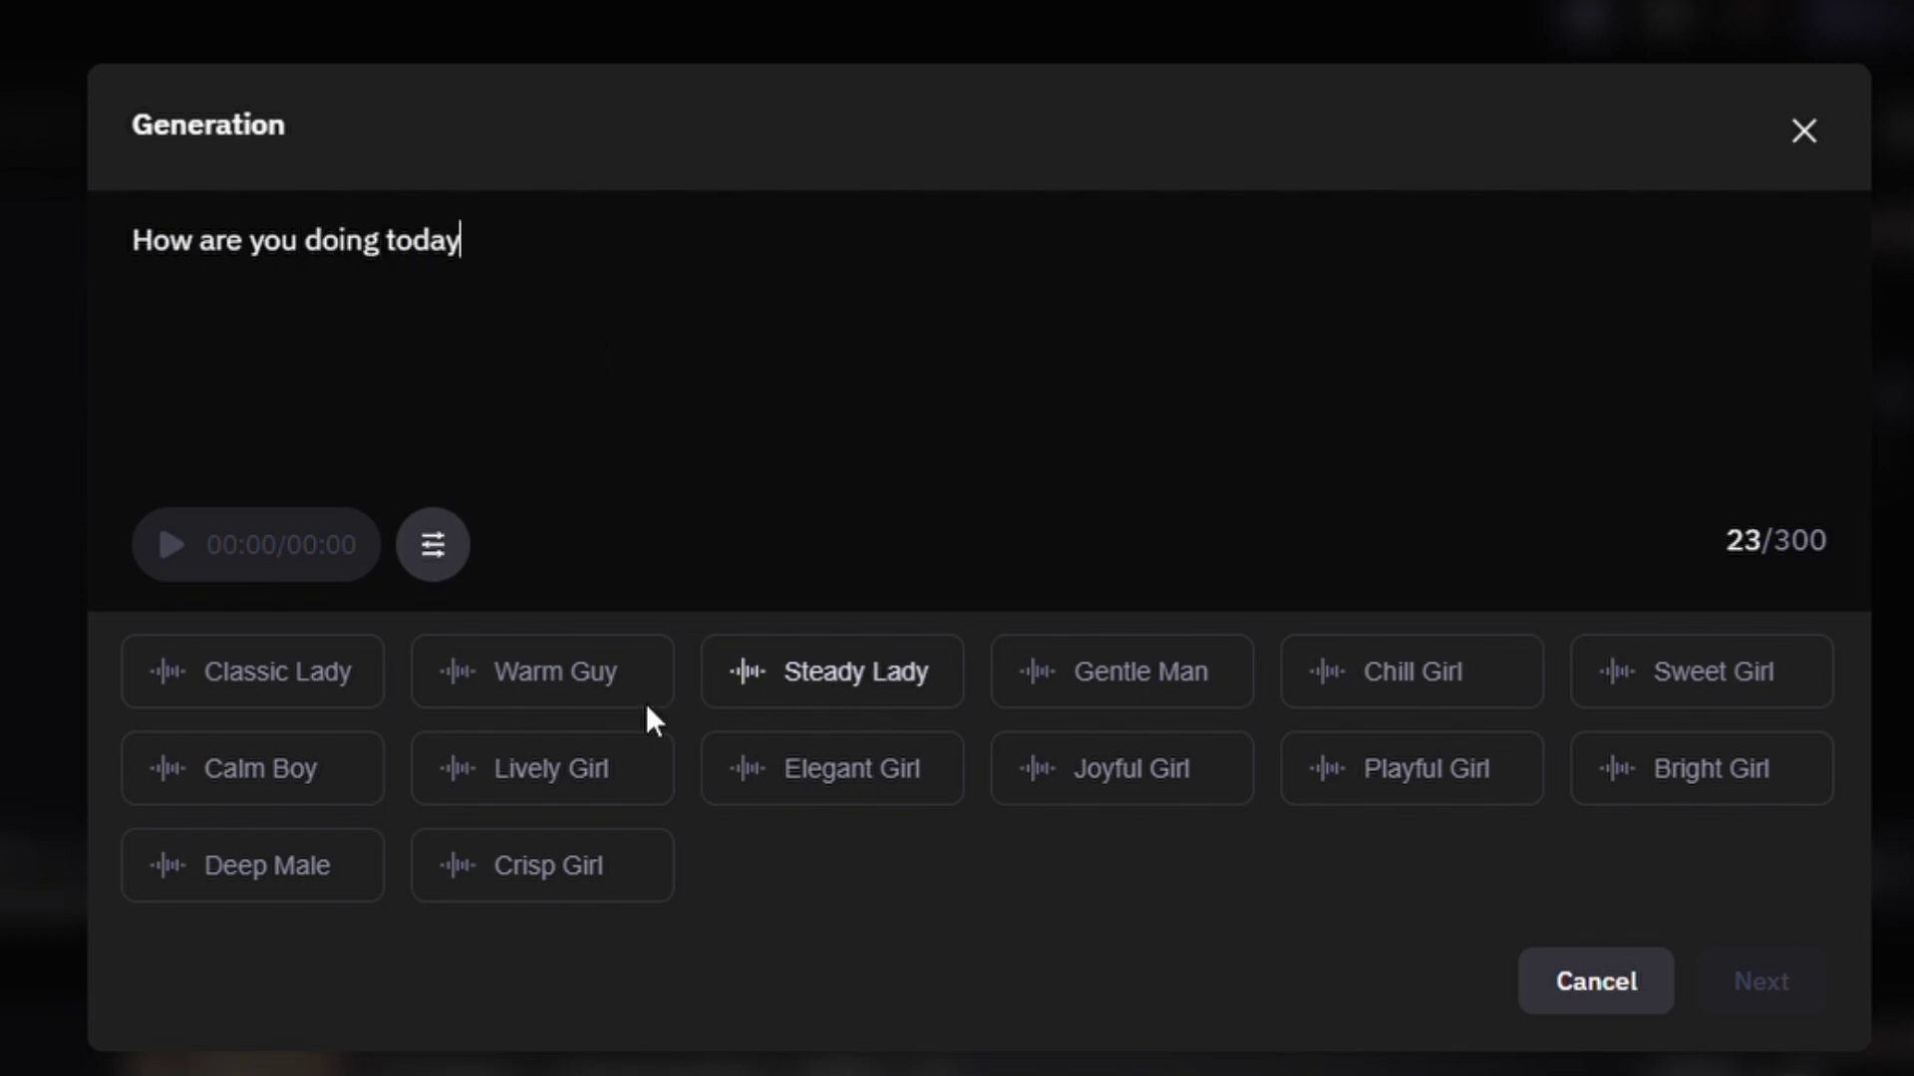
click(310, 686)
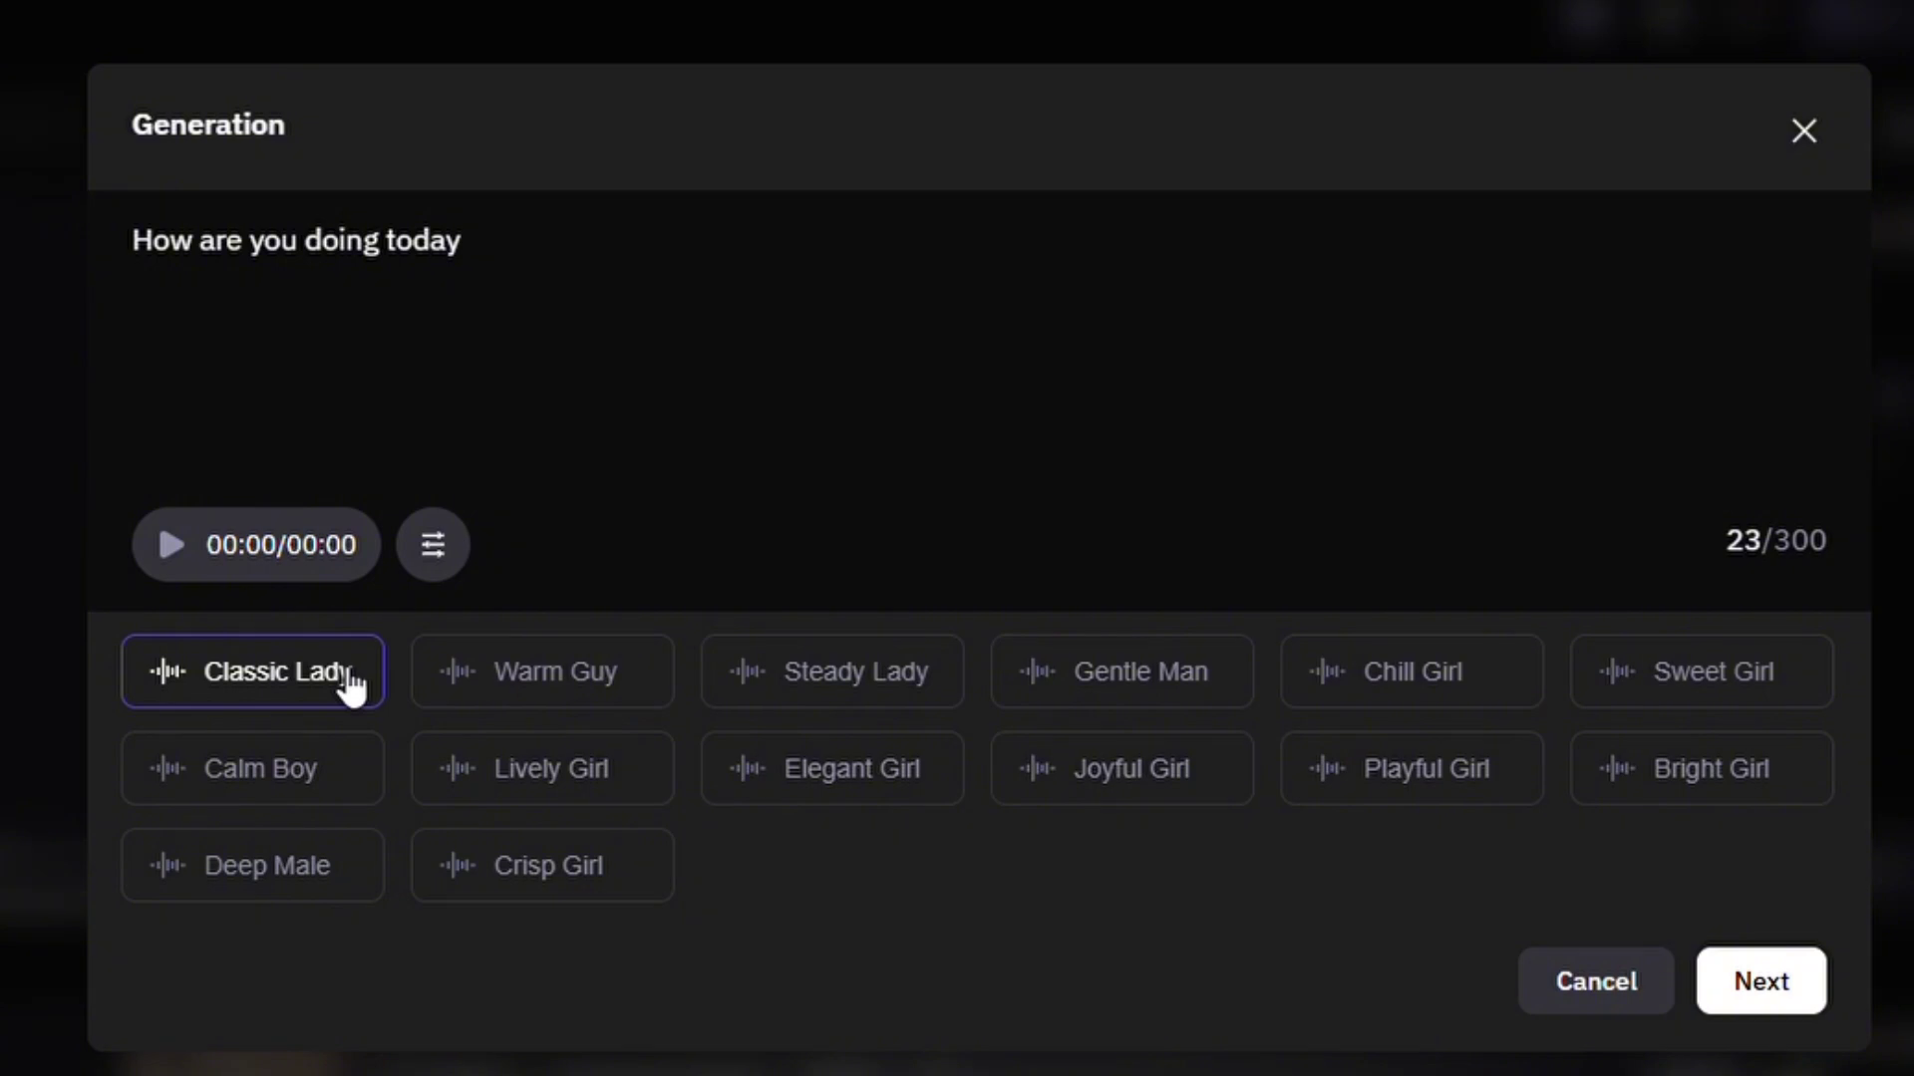
click(1784, 995)
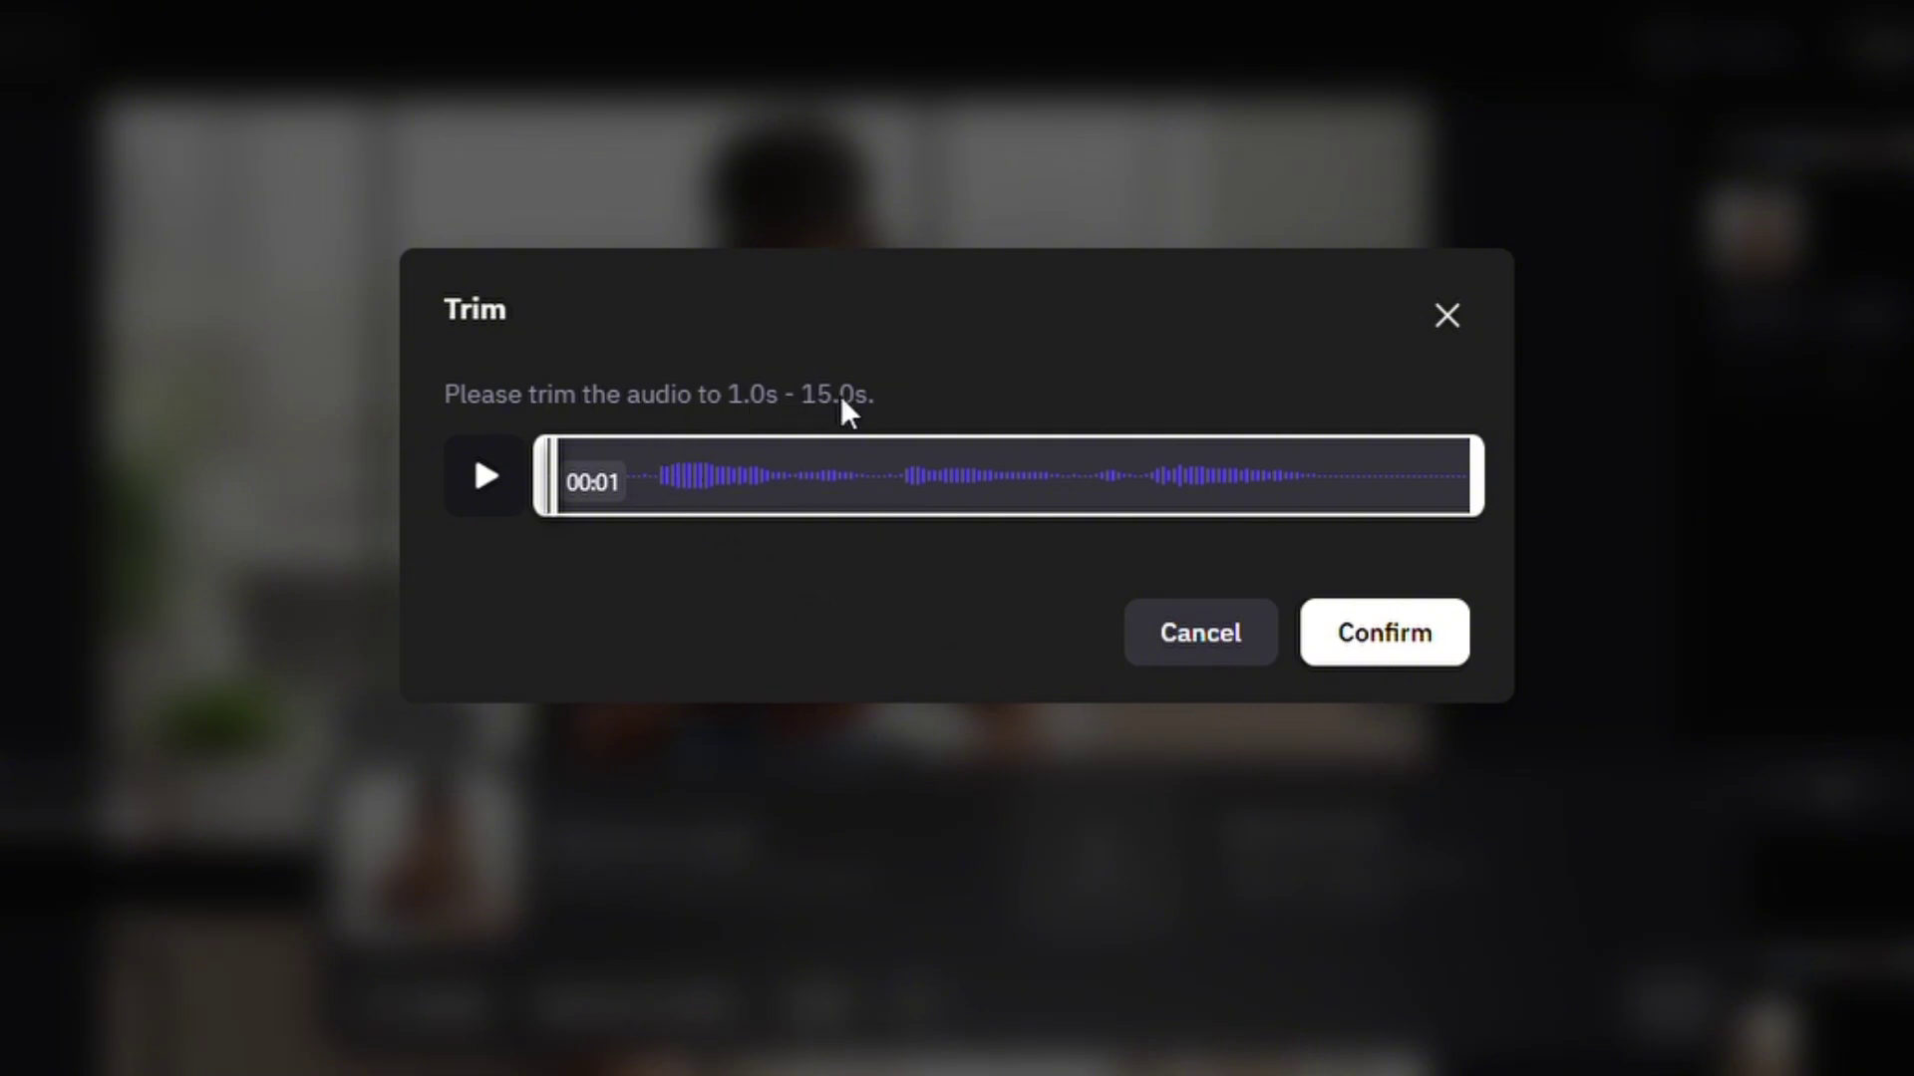
Step: Confirm the generated speech audio without trimming it
click(1405, 664)
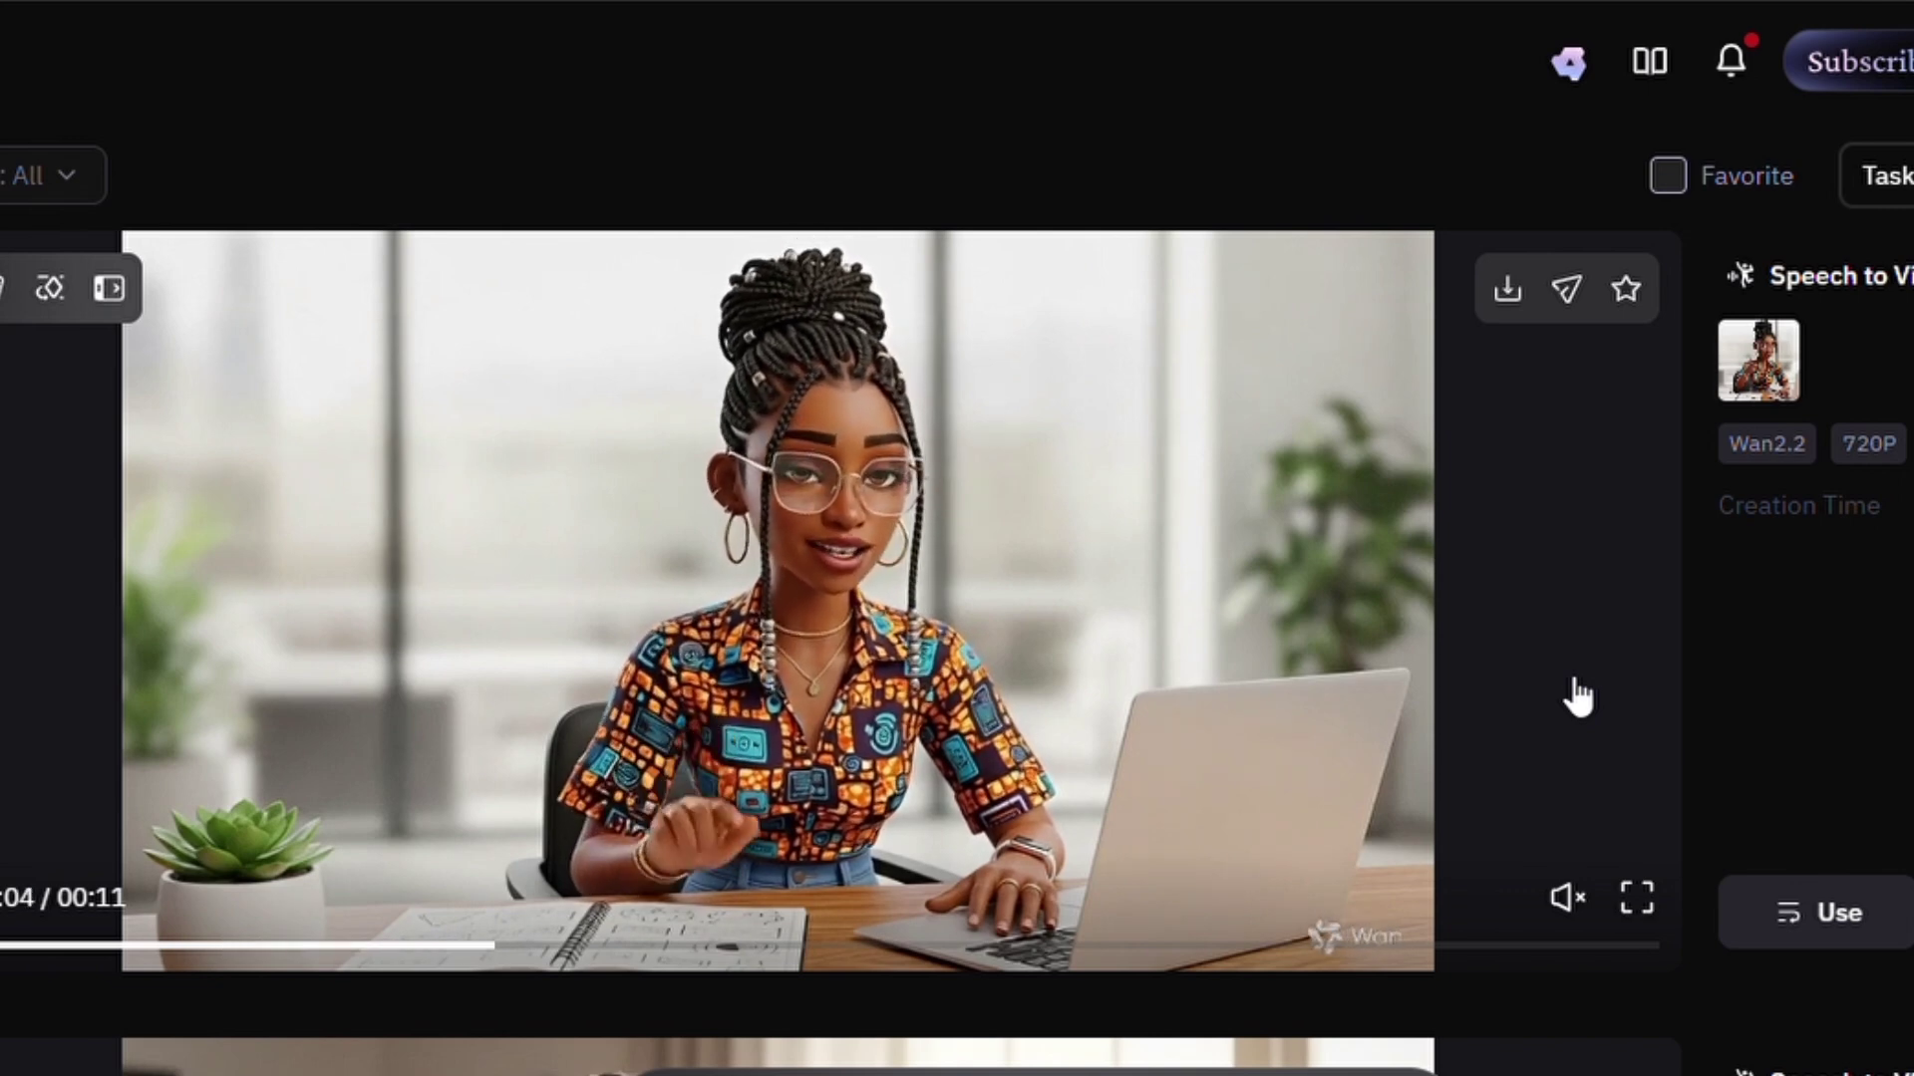
mouse_move(1507, 291)
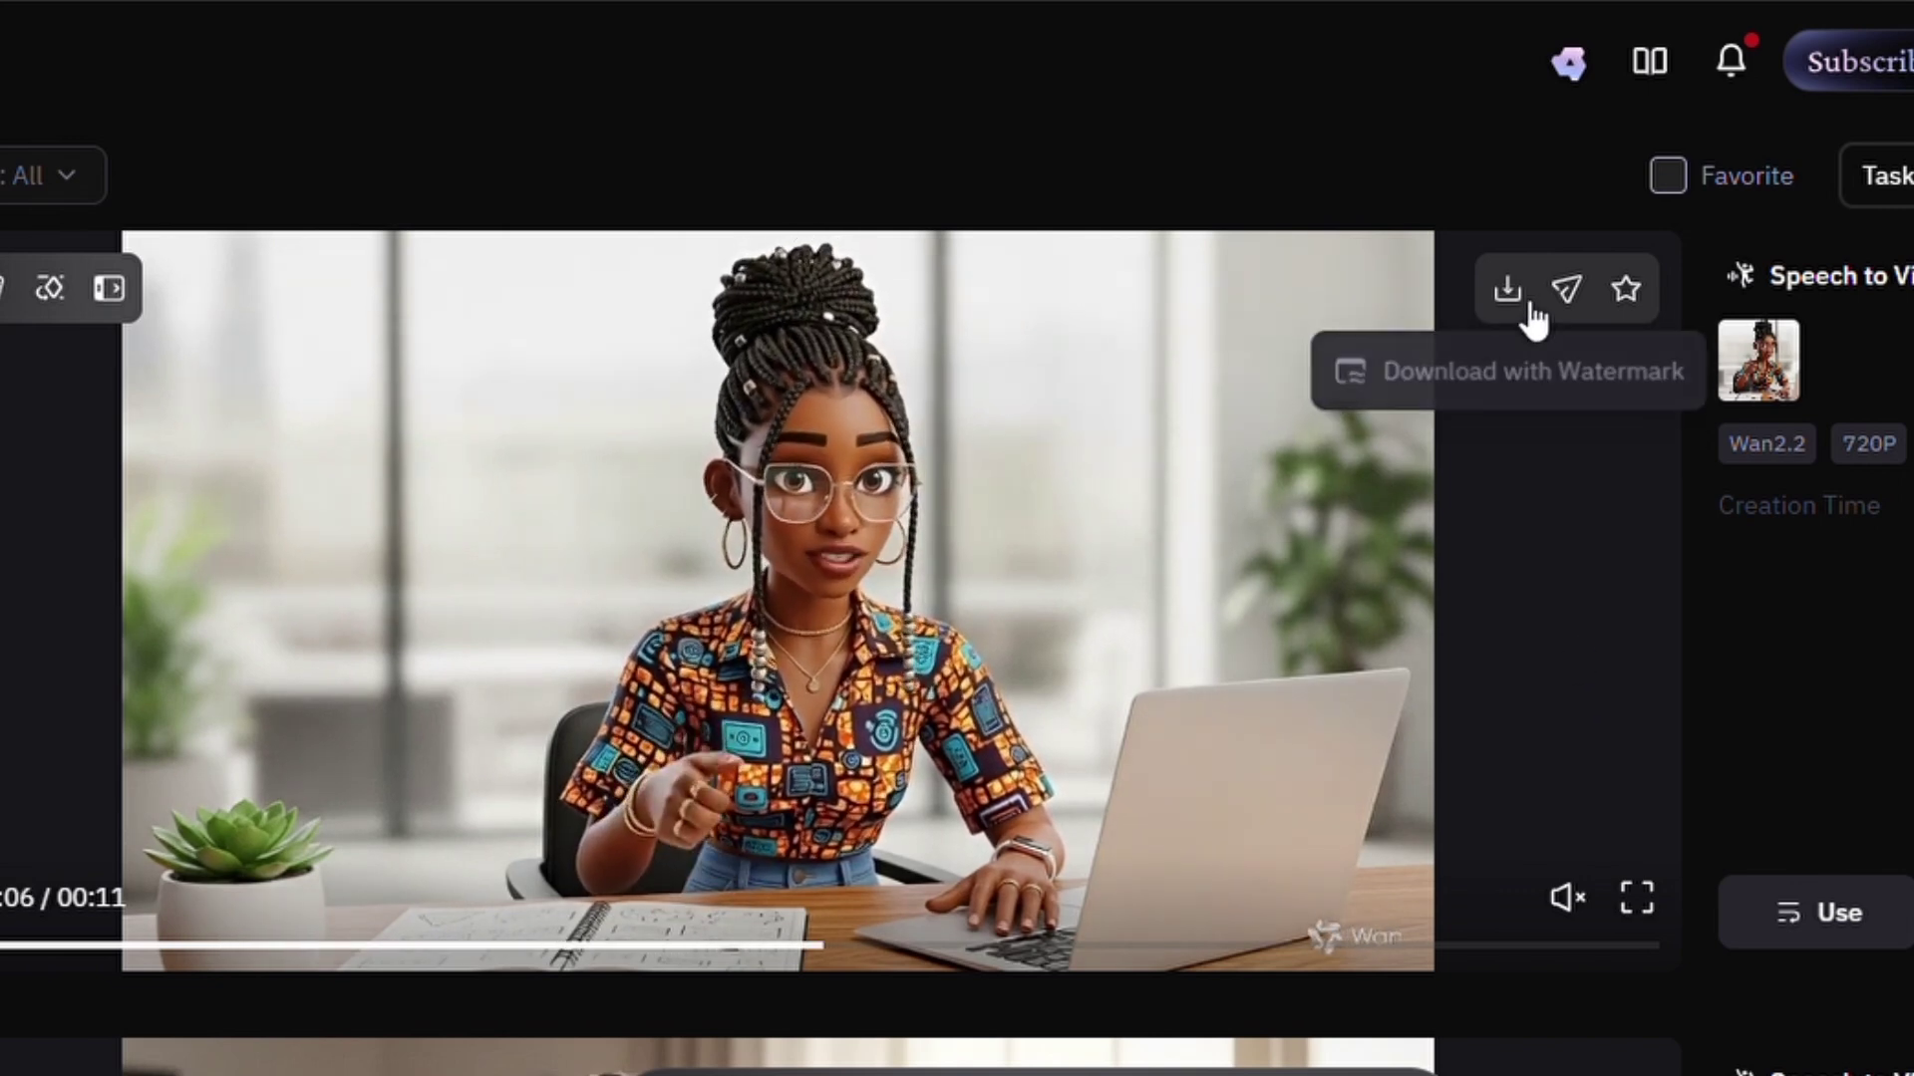